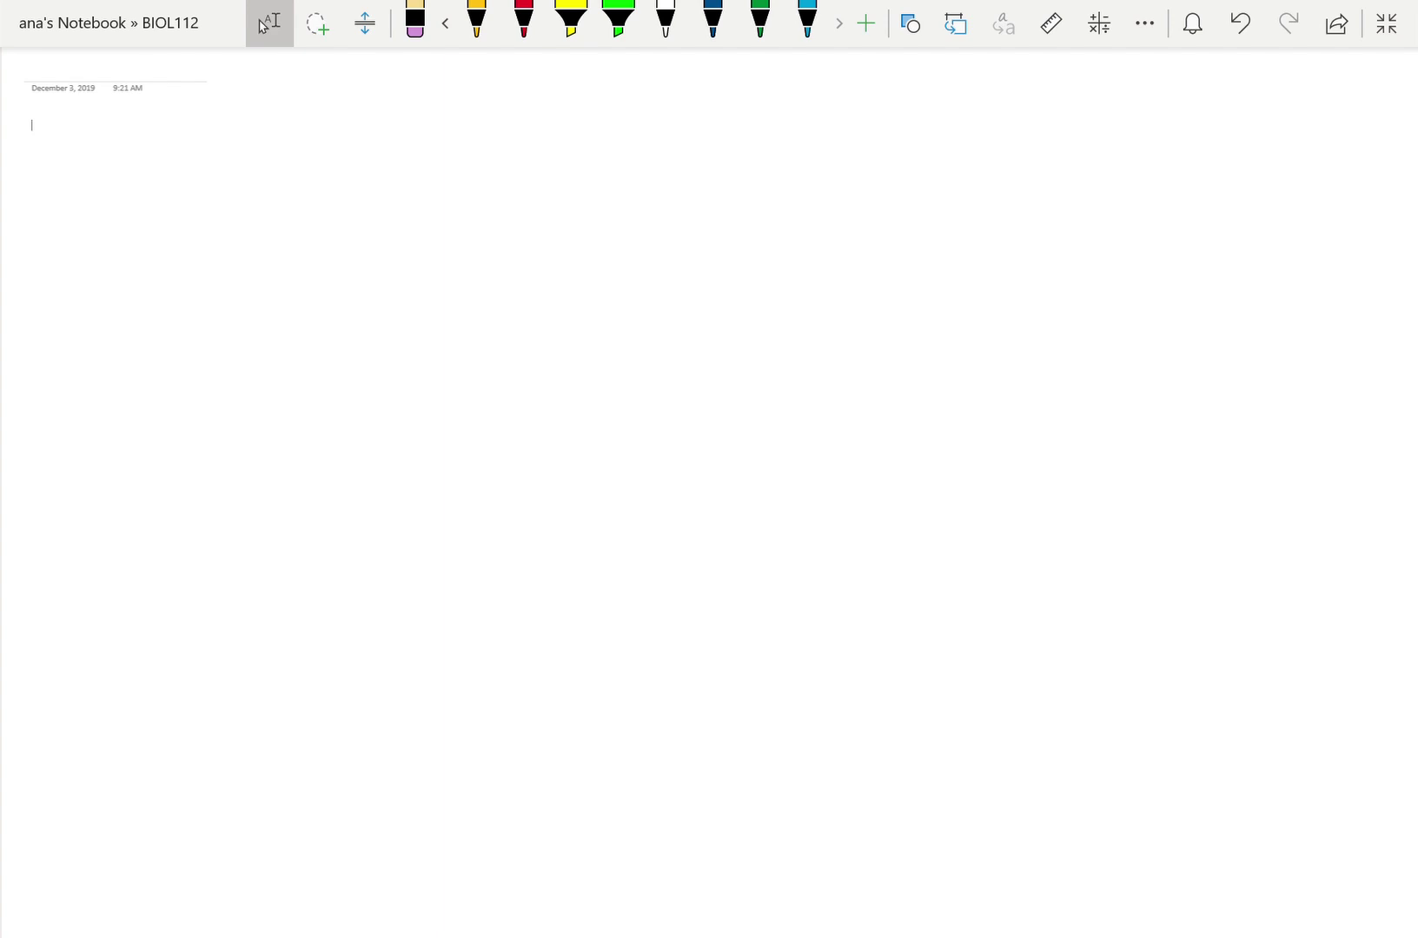
Draw two parallel horizontal yellow membrane lines across the page.
click(713, 22)
click(476, 22)
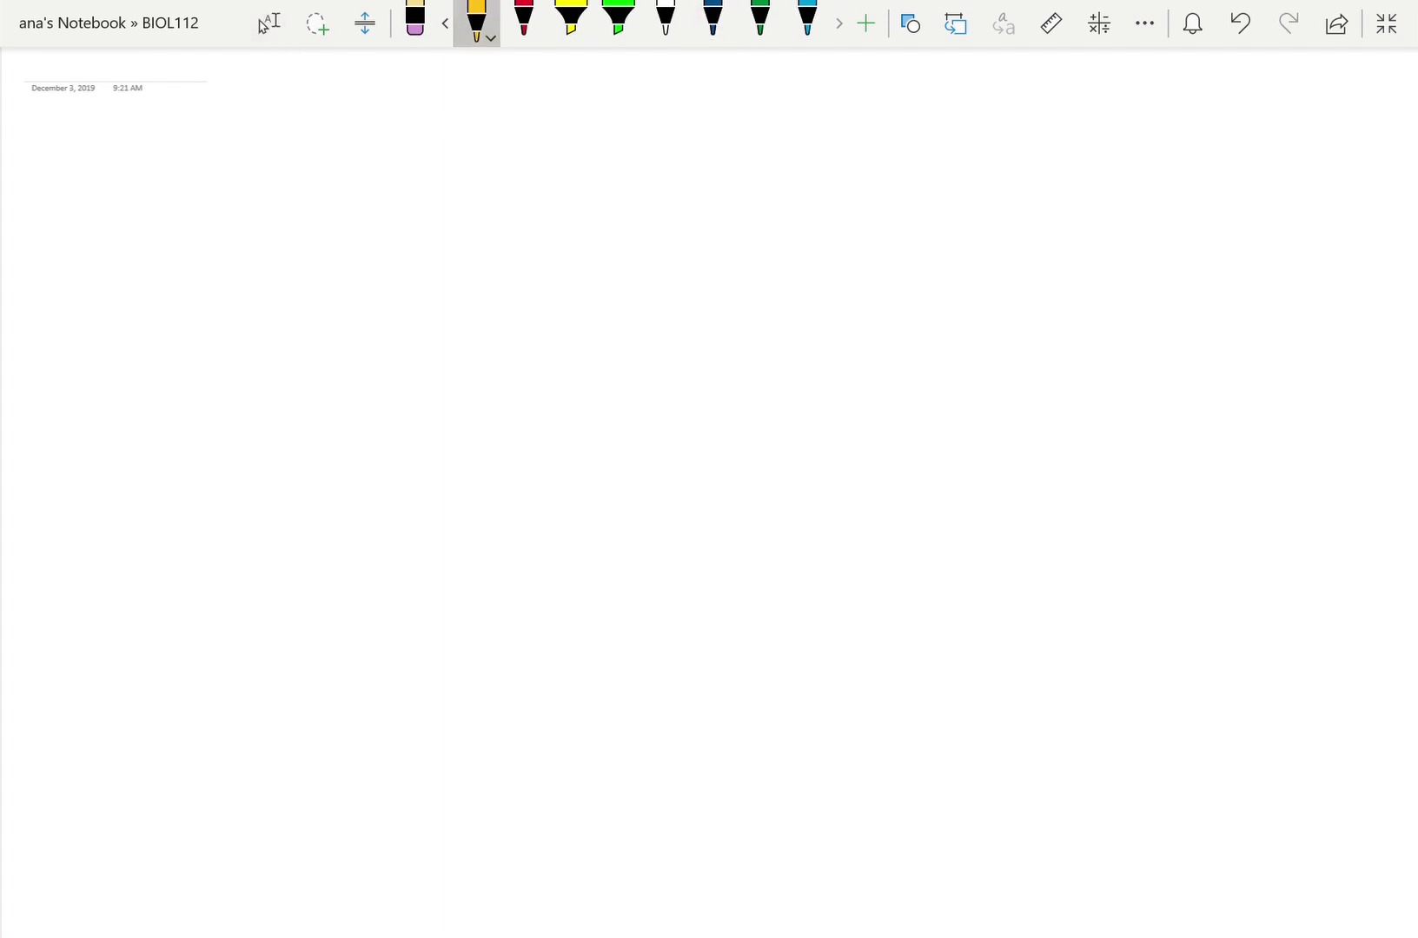
drag(192, 345, 847, 323)
drag(171, 417, 854, 402)
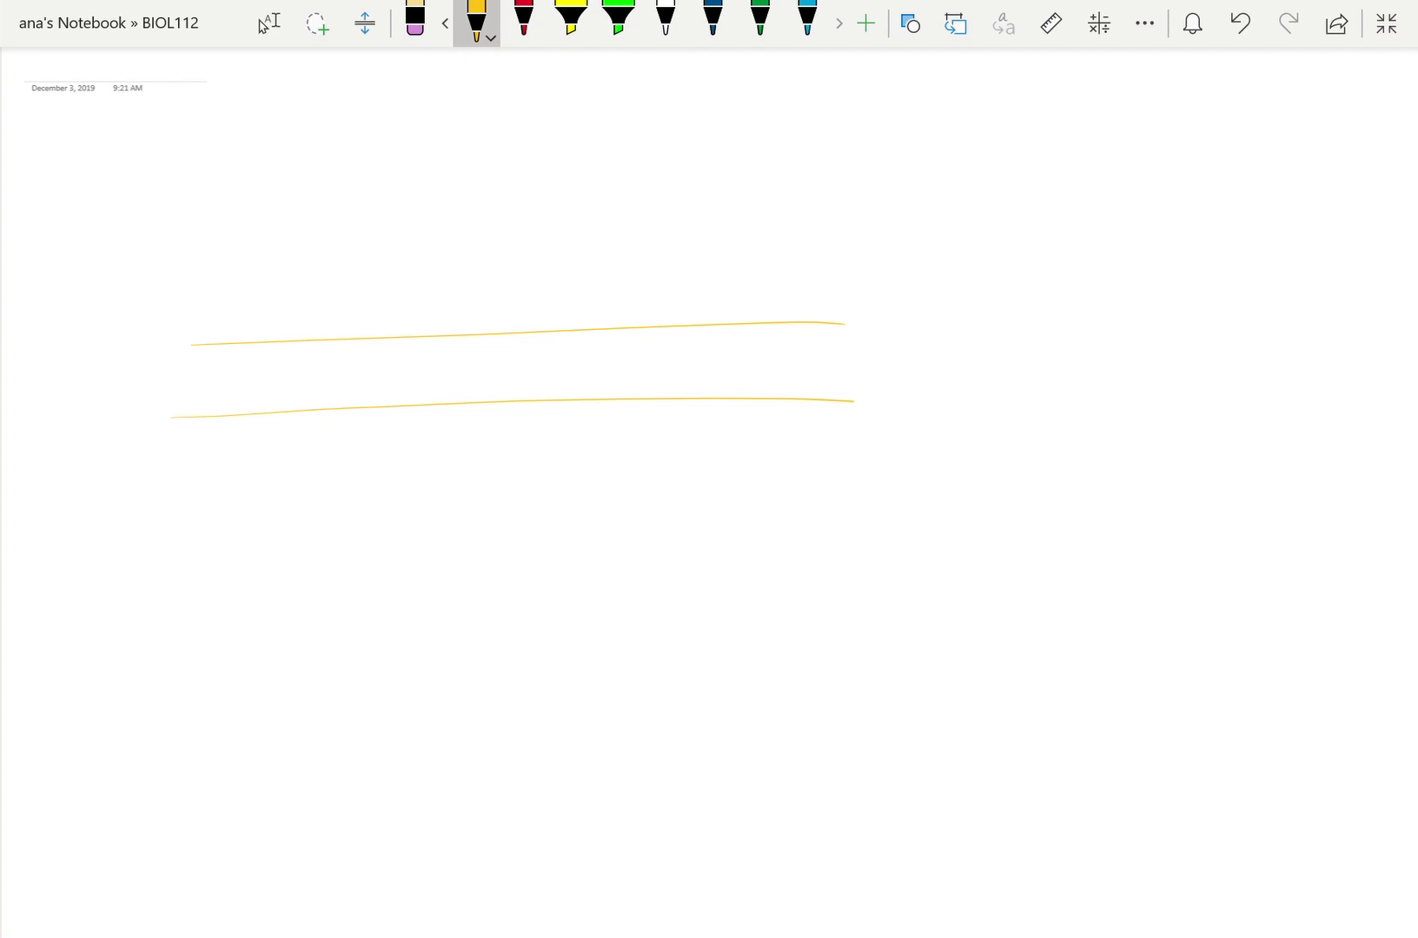
In dark blue, write 'stroma' above, 'thylakoid membrane' beside, and 'lumen' below the lines.
click(713, 21)
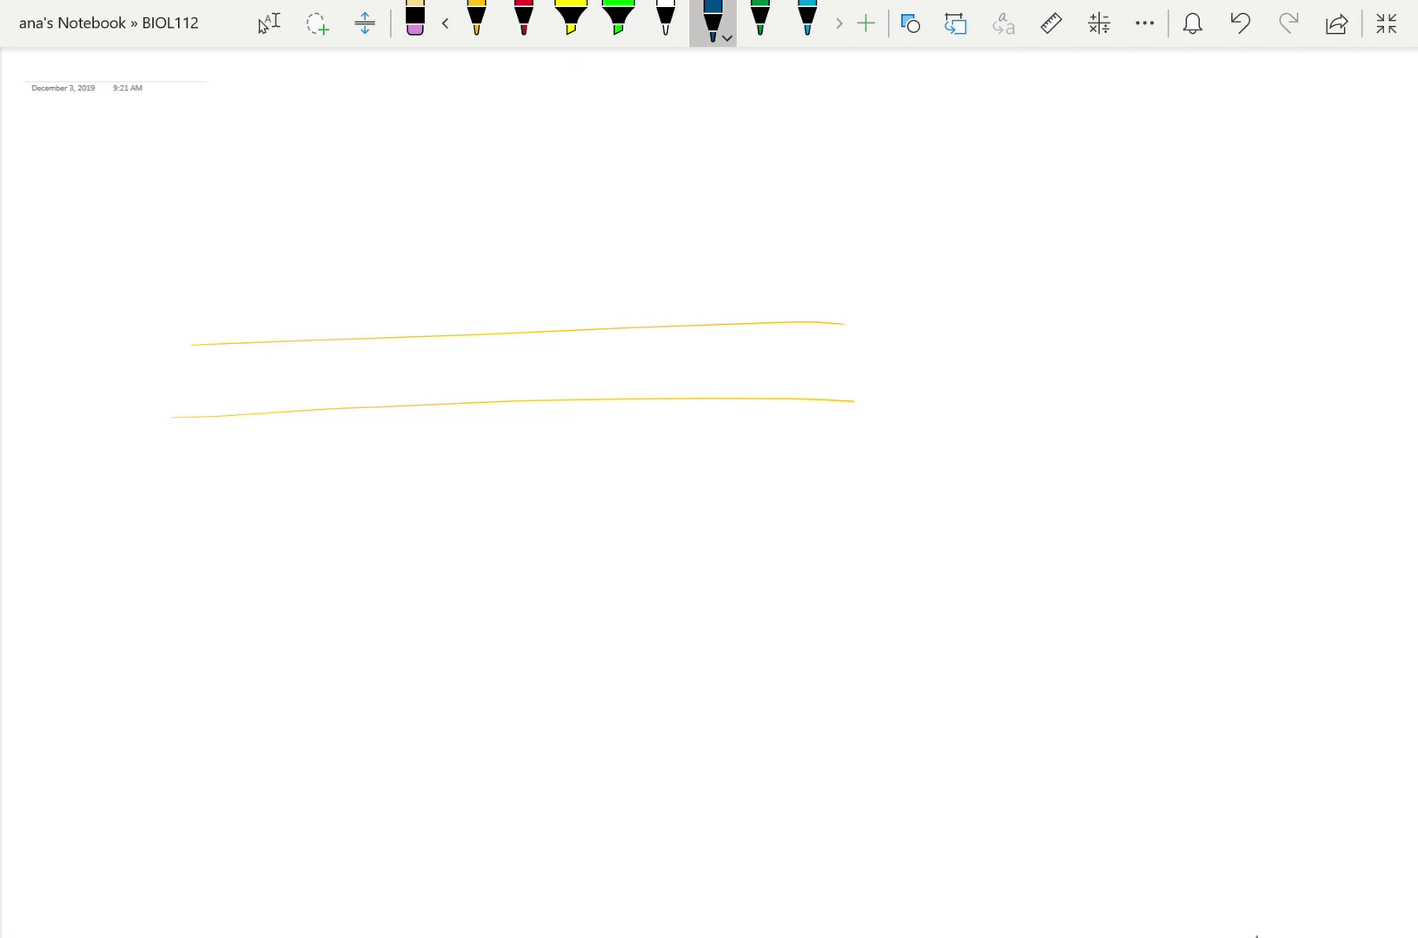
mouse_move(848, 123)
mouse_down()
mouse_move(836, 136)
mouse_move(910, 137)
mouse_up()
mouse_move(838, 333)
mouse_down()
mouse_move(870, 364)
mouse_move(885, 347)
mouse_move(892, 363)
mouse_up()
drag(902, 353, 1034, 363)
drag(863, 451, 922, 469)
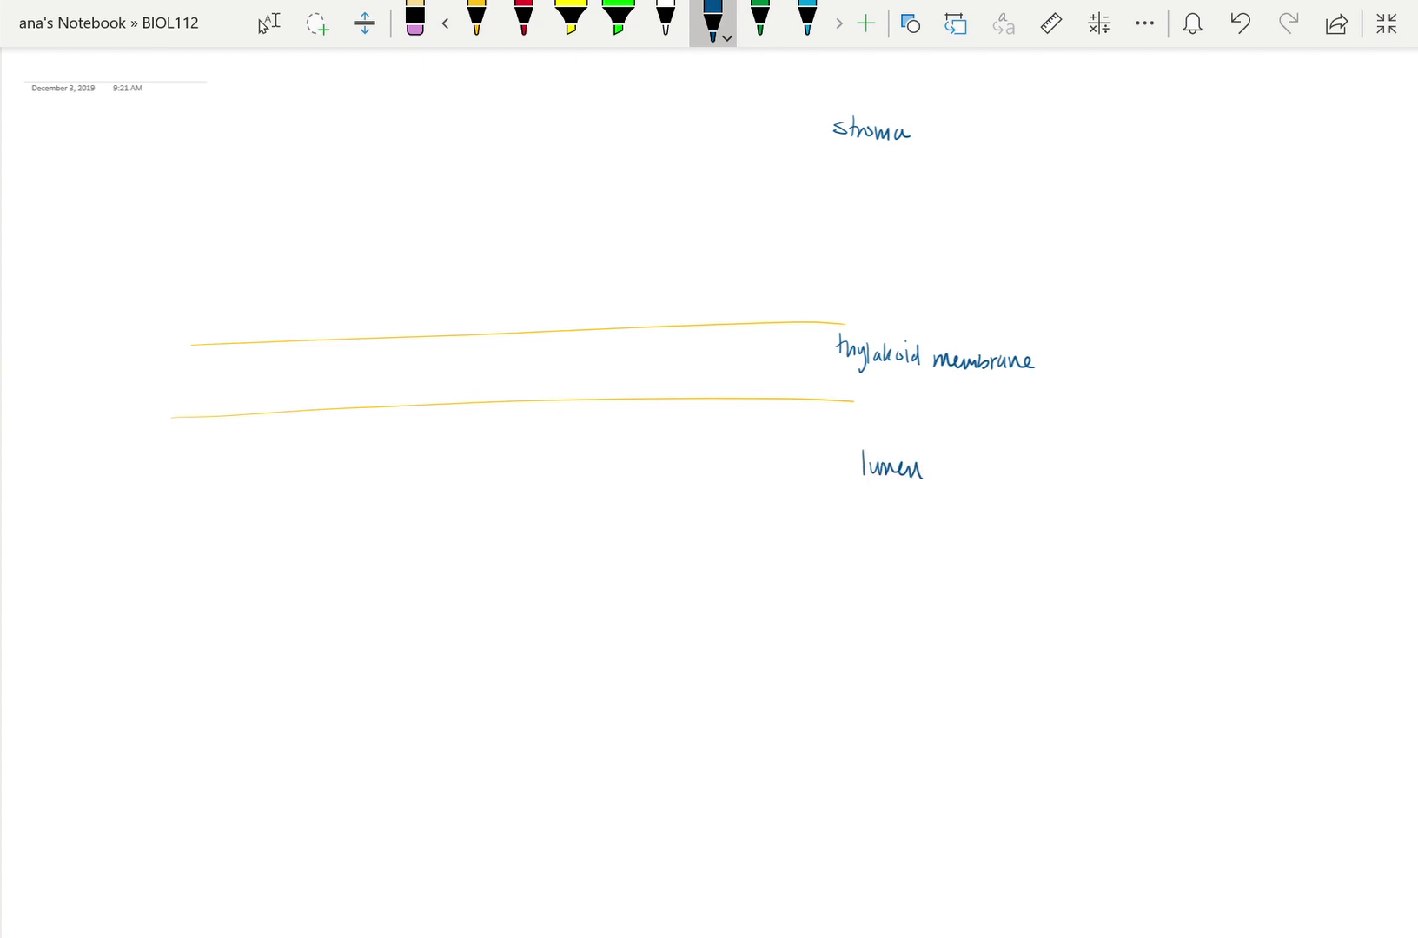
Draw four dark-blue protein outlines straddling the membrane lines, the fourth one boxy.
mouse_move(229, 341)
mouse_down()
mouse_move(218, 382)
mouse_move(330, 383)
mouse_move(234, 334)
mouse_up()
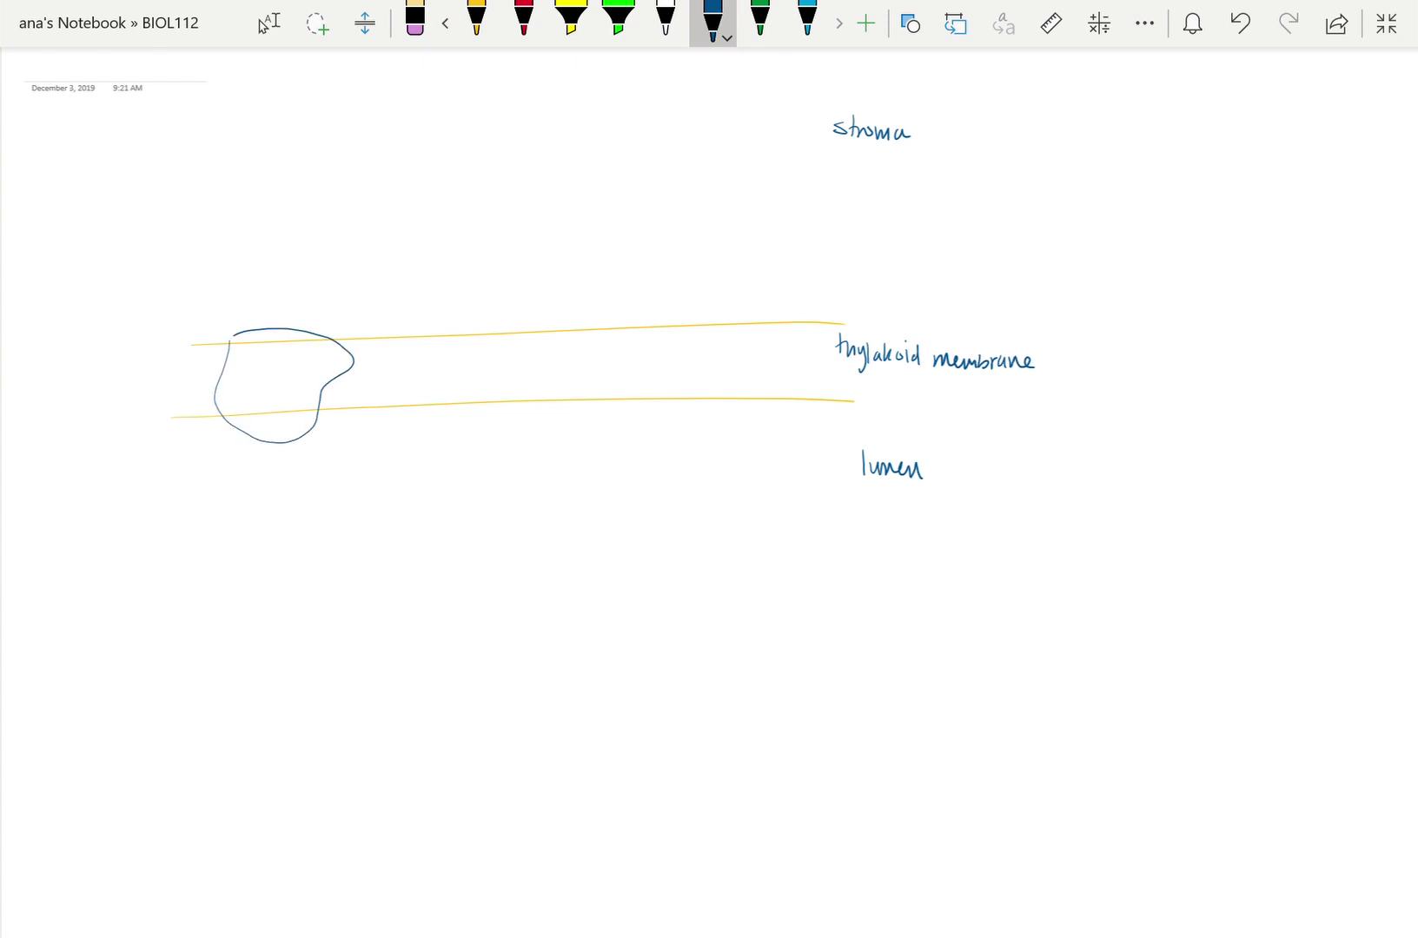
mouse_move(448, 329)
mouse_down()
mouse_move(440, 359)
mouse_move(506, 339)
mouse_move(458, 324)
mouse_up()
mouse_move(568, 324)
mouse_down()
mouse_move(650, 375)
mouse_move(585, 310)
mouse_up()
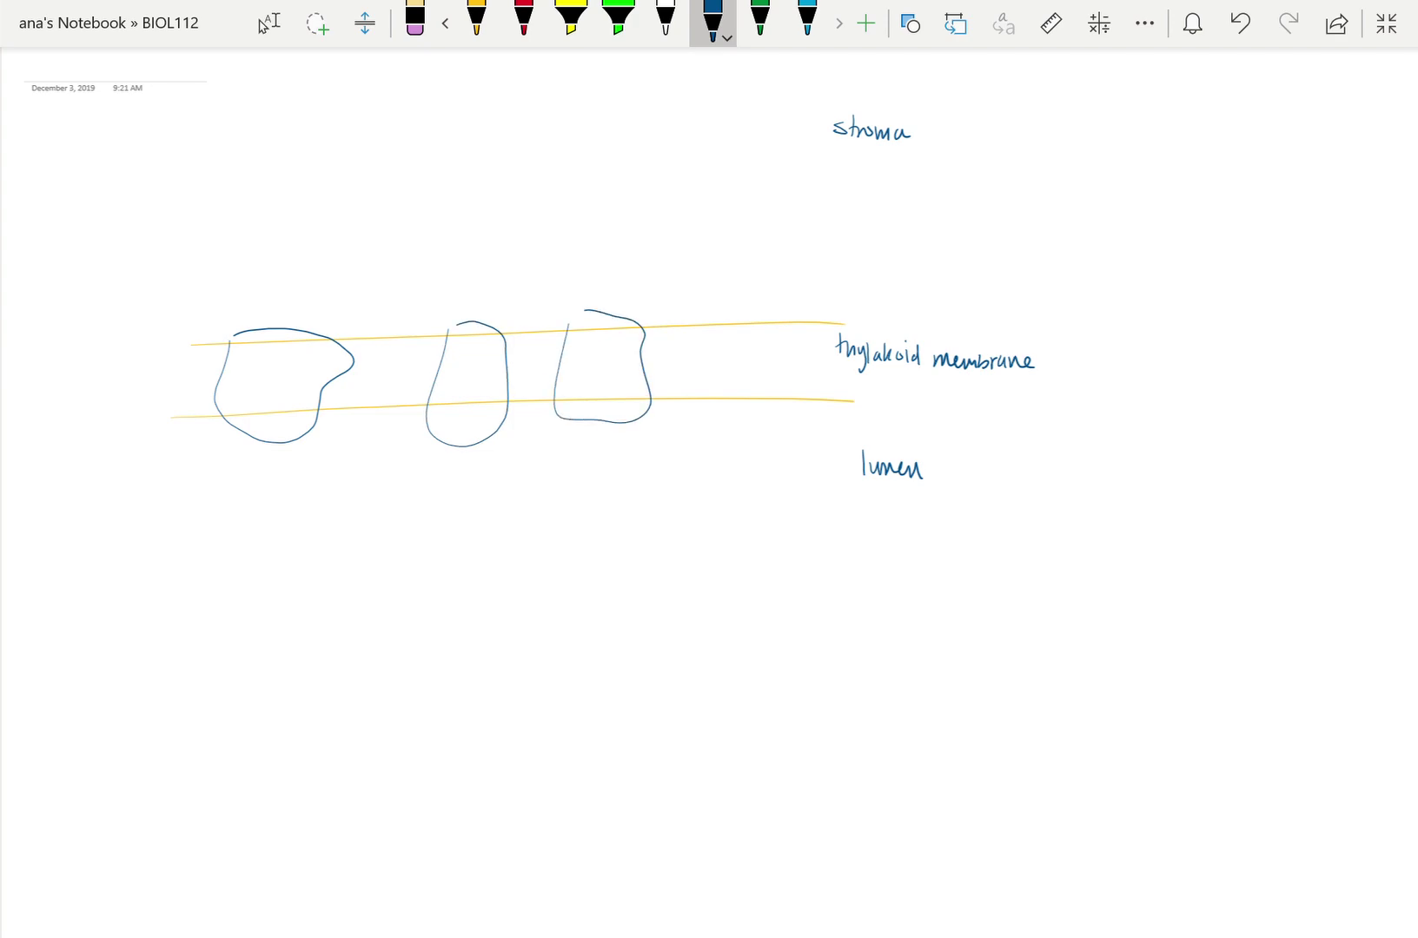
mouse_move(724, 330)
mouse_down()
mouse_move(725, 396)
mouse_move(743, 229)
mouse_move(696, 271)
mouse_move(661, 225)
mouse_move(630, 236)
mouse_up()
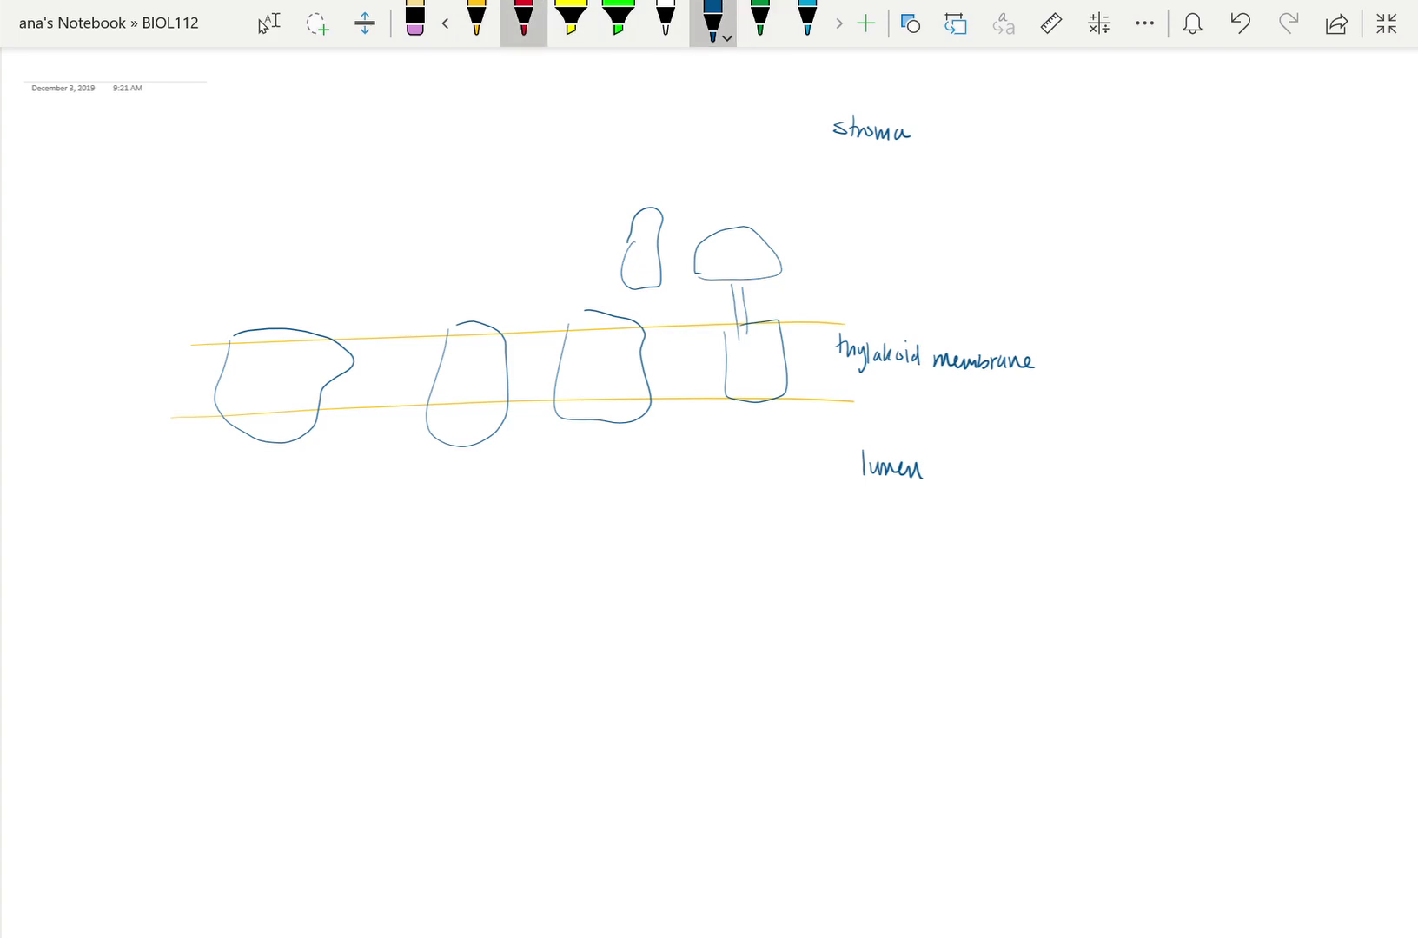
click(808, 21)
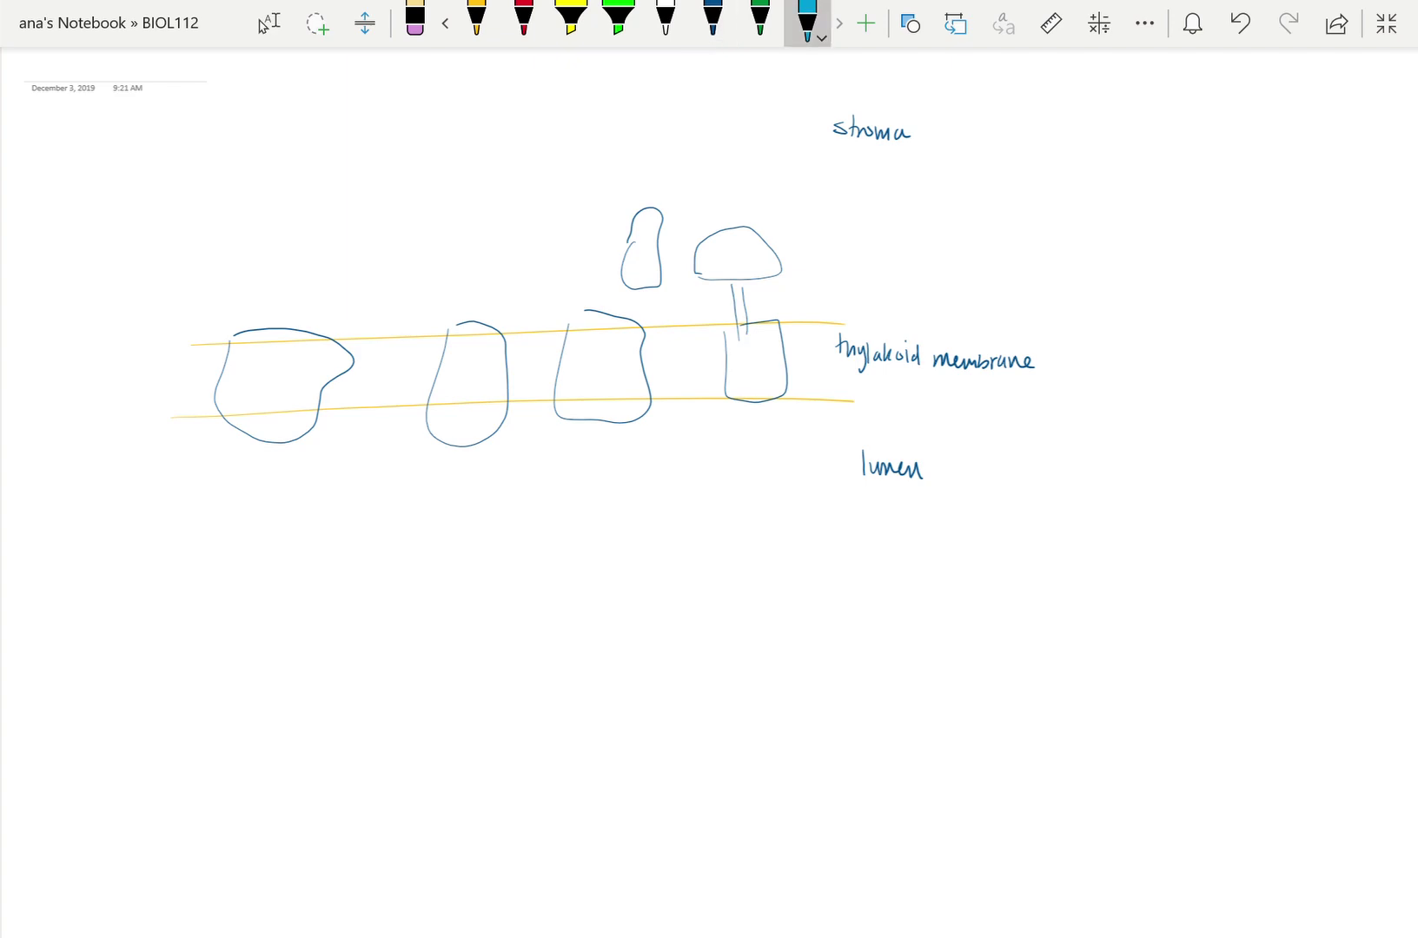
Write H₂O → O₂ in light blue below the first protein.
drag(189, 512, 189, 539)
drag(199, 511, 200, 523)
mouse_move(204, 530)
mouse_down()
mouse_move(214, 541)
mouse_move(222, 513)
mouse_move(279, 525)
mouse_move(270, 536)
mouse_up()
drag(291, 512, 323, 548)
click(524, 22)
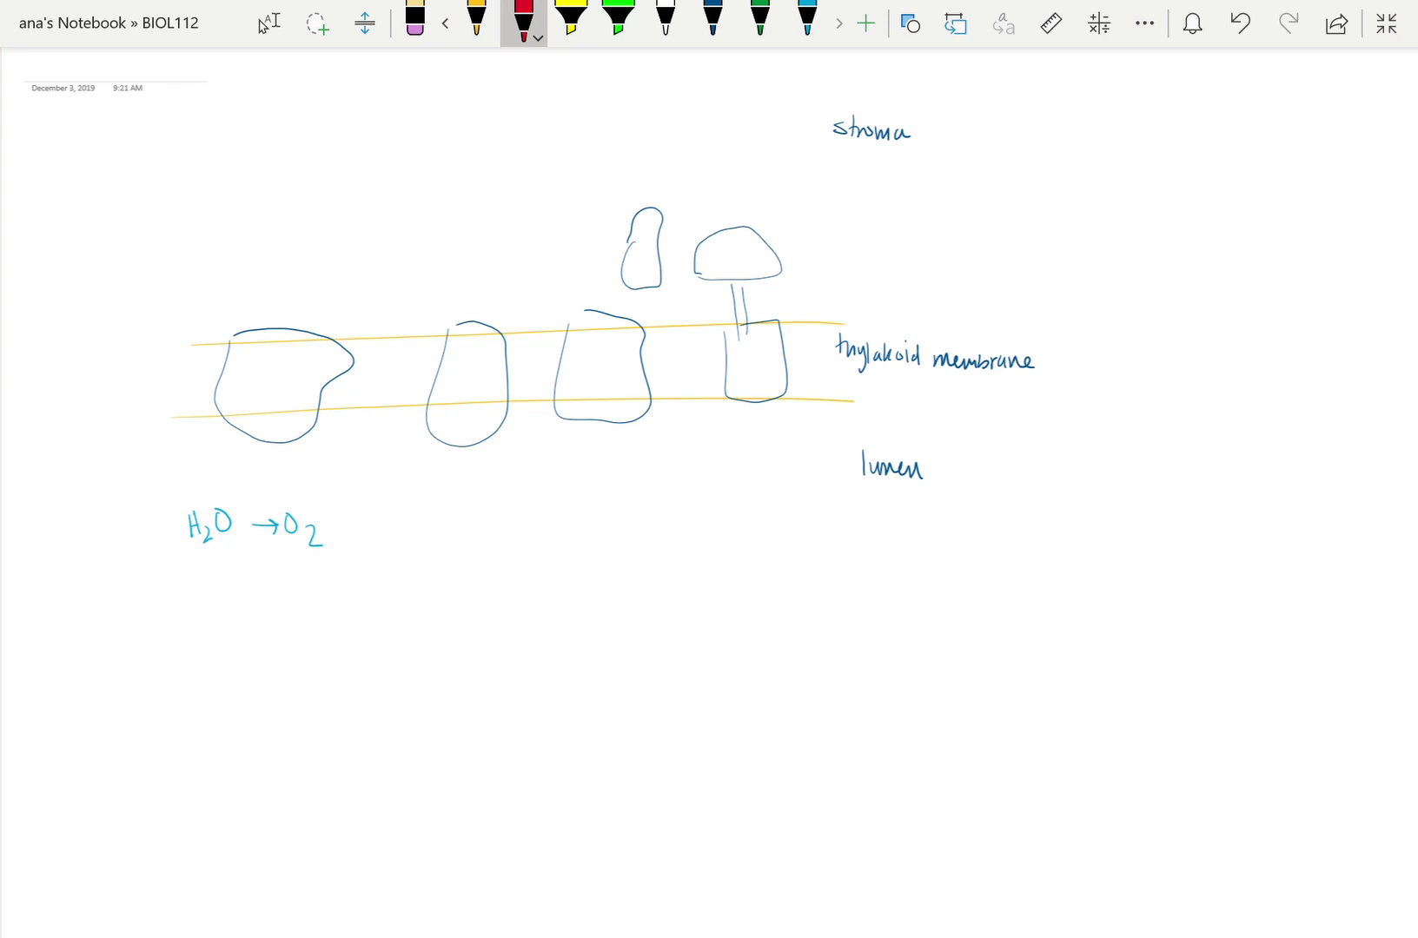
Label the first and third proteins PSII and PSI, and draw a red e⁻ arrow from H₂O into PSII.
click(713, 22)
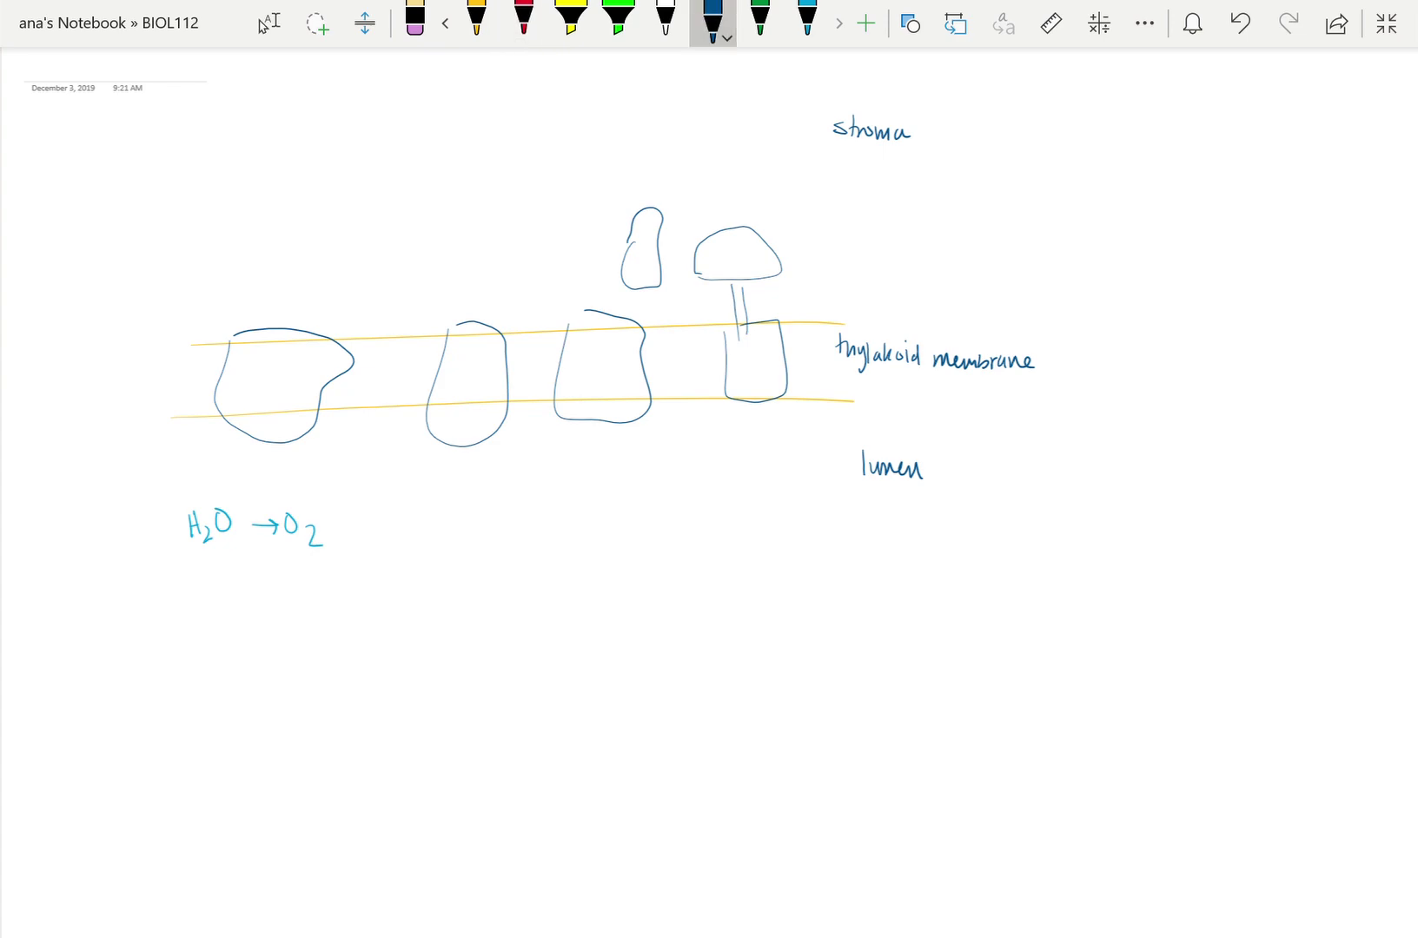
drag(248, 368, 252, 378)
drag(267, 365, 259, 384)
drag(276, 367, 281, 382)
mouse_move(268, 365)
mouse_down()
mouse_move(288, 364)
mouse_move(290, 383)
mouse_up()
drag(583, 359, 584, 366)
mouse_move(601, 358)
mouse_down()
mouse_move(591, 371)
mouse_move(607, 371)
mouse_up()
drag(598, 351, 615, 350)
drag(601, 370, 622, 367)
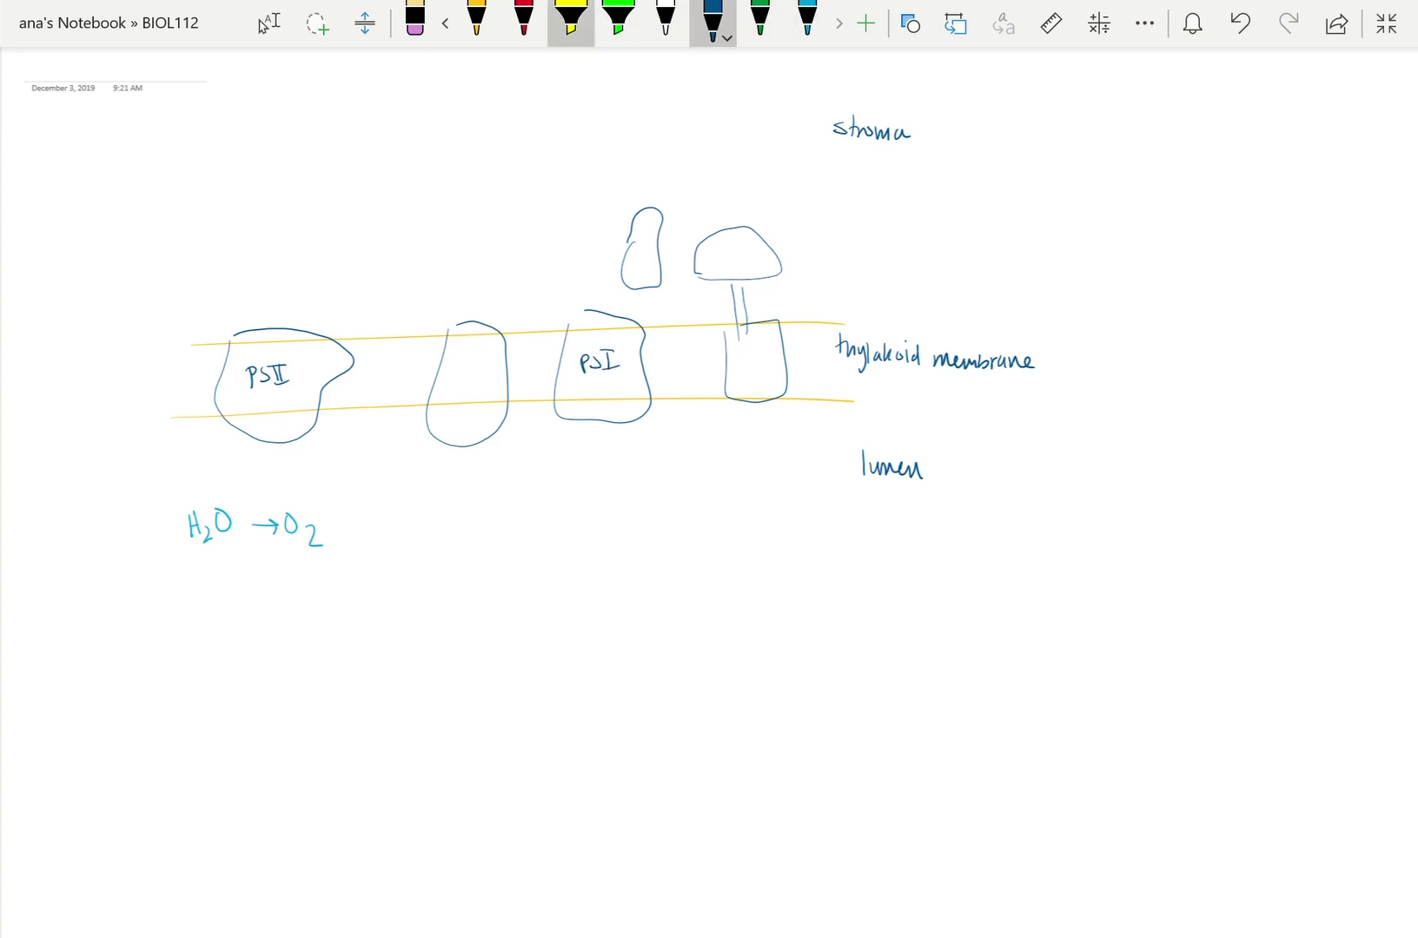
click(524, 22)
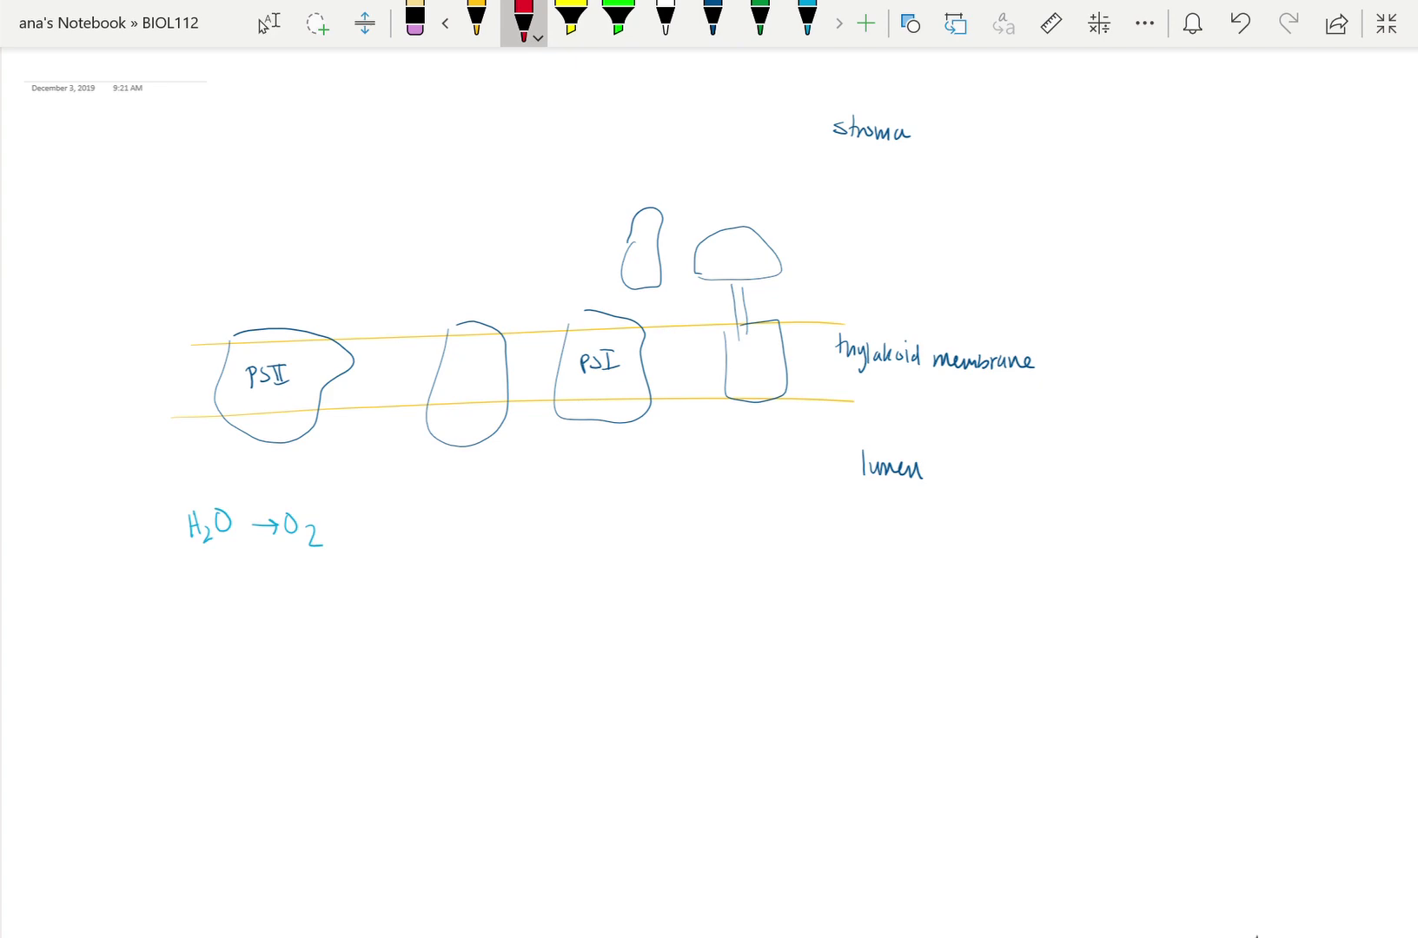
mouse_move(217, 492)
mouse_down()
mouse_move(299, 410)
mouse_move(296, 427)
mouse_move(268, 416)
mouse_move(281, 398)
mouse_up()
Draw a wavy yellow light arrow from the stroma side down into PSII.
click(477, 22)
drag(184, 221, 242, 333)
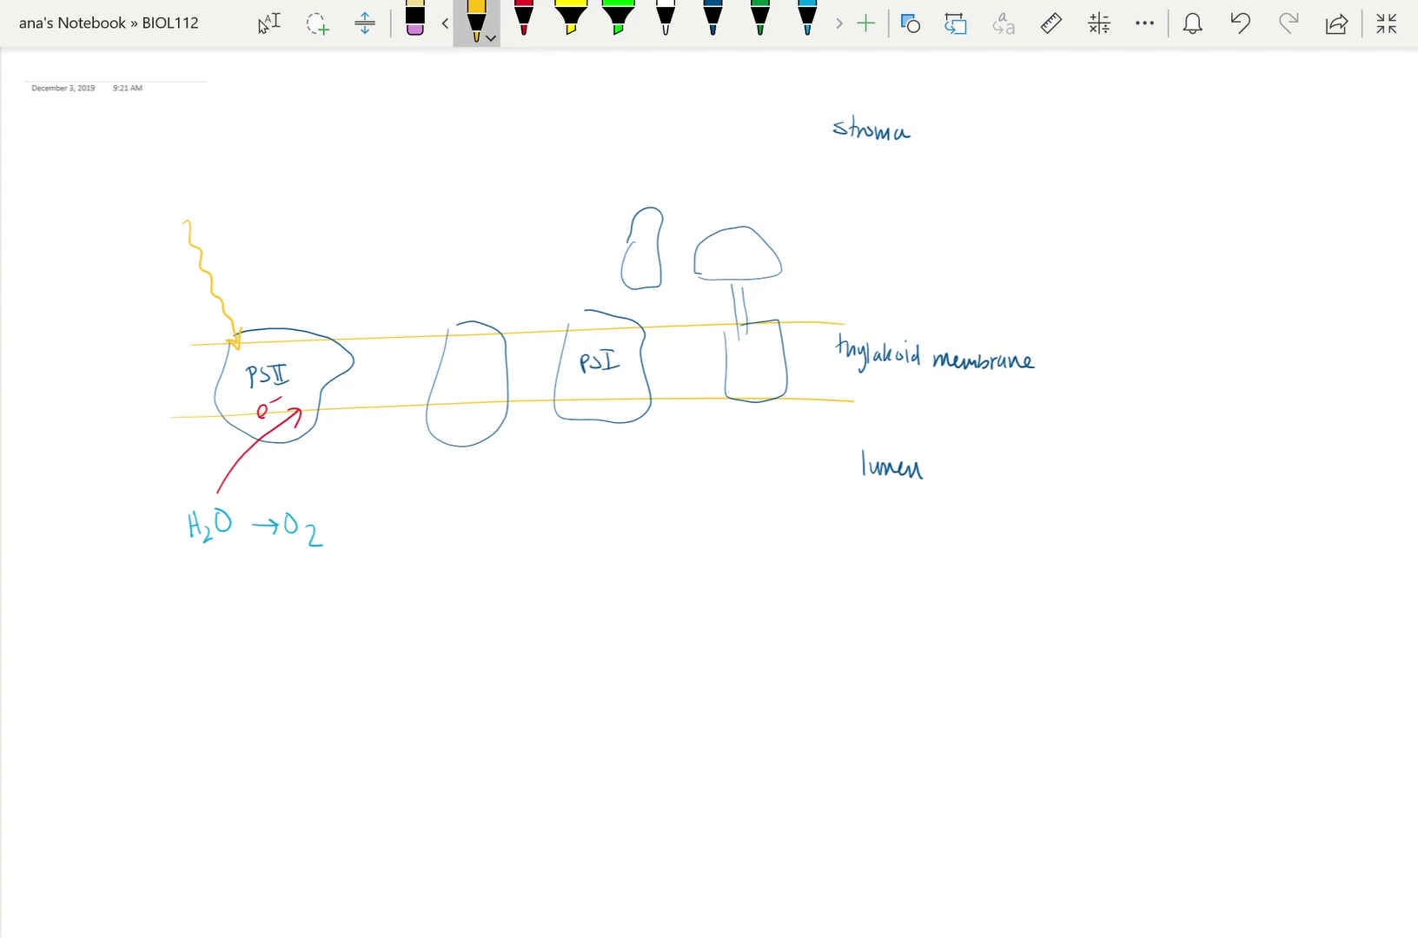
Draw two downward light-blue arrows crossing the membrane.
click(807, 22)
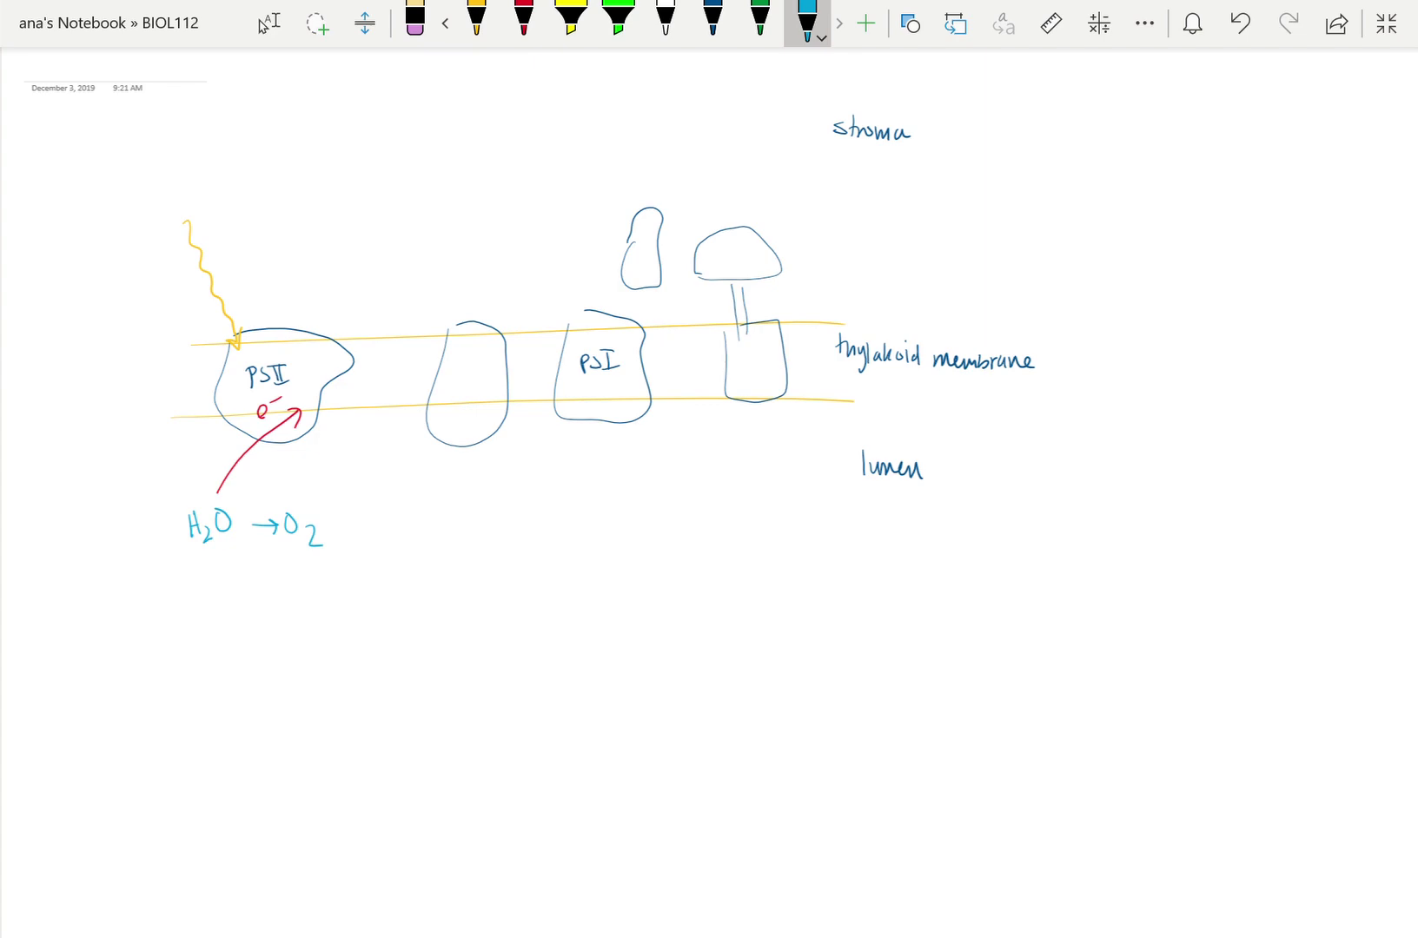
drag(391, 286, 393, 432)
drag(388, 419, 400, 418)
drag(531, 286, 535, 432)
drag(529, 418, 541, 418)
Write H⁺ ions in the upper lumen beneath the arrows.
drag(404, 506, 405, 535)
mouse_move(414, 509)
mouse_down()
mouse_move(415, 532)
mouse_move(414, 521)
mouse_up()
drag(423, 506, 423, 518)
drag(418, 512, 427, 511)
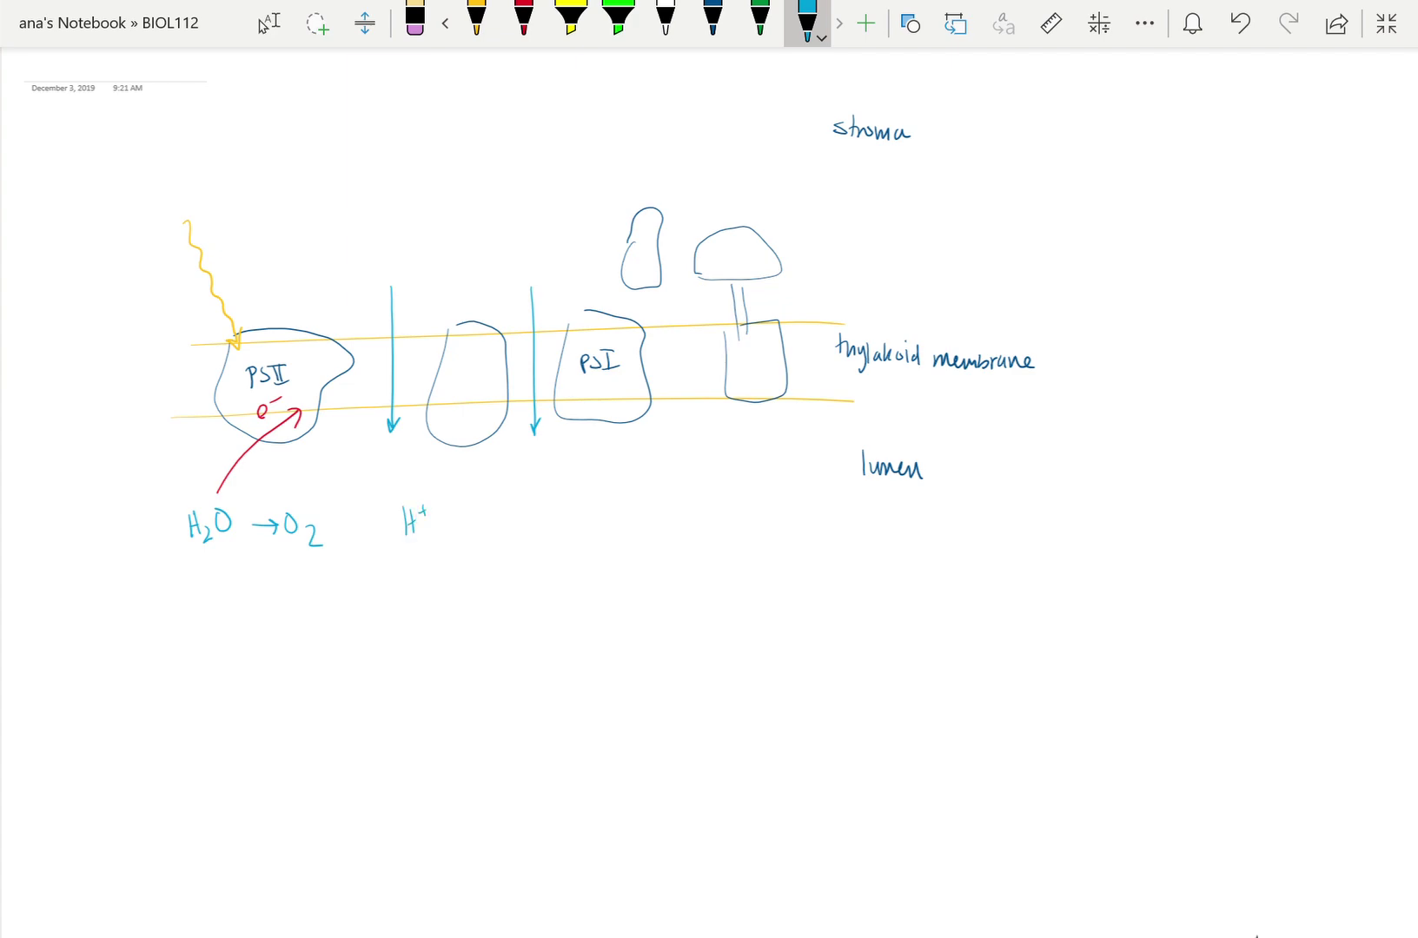
drag(538, 556, 541, 578)
drag(549, 544, 551, 572)
drag(541, 563, 563, 552)
drag(559, 546, 567, 544)
drag(668, 540, 668, 570)
drag(672, 542, 673, 570)
drag(759, 496, 768, 527)
drag(754, 515, 768, 512)
drag(776, 494, 776, 509)
drag(602, 483, 610, 506)
drag(603, 496, 611, 494)
drag(618, 479, 624, 489)
Add a lower row of H⁺ ions deeper in the lumen.
drag(452, 607, 452, 641)
drag(459, 607, 460, 639)
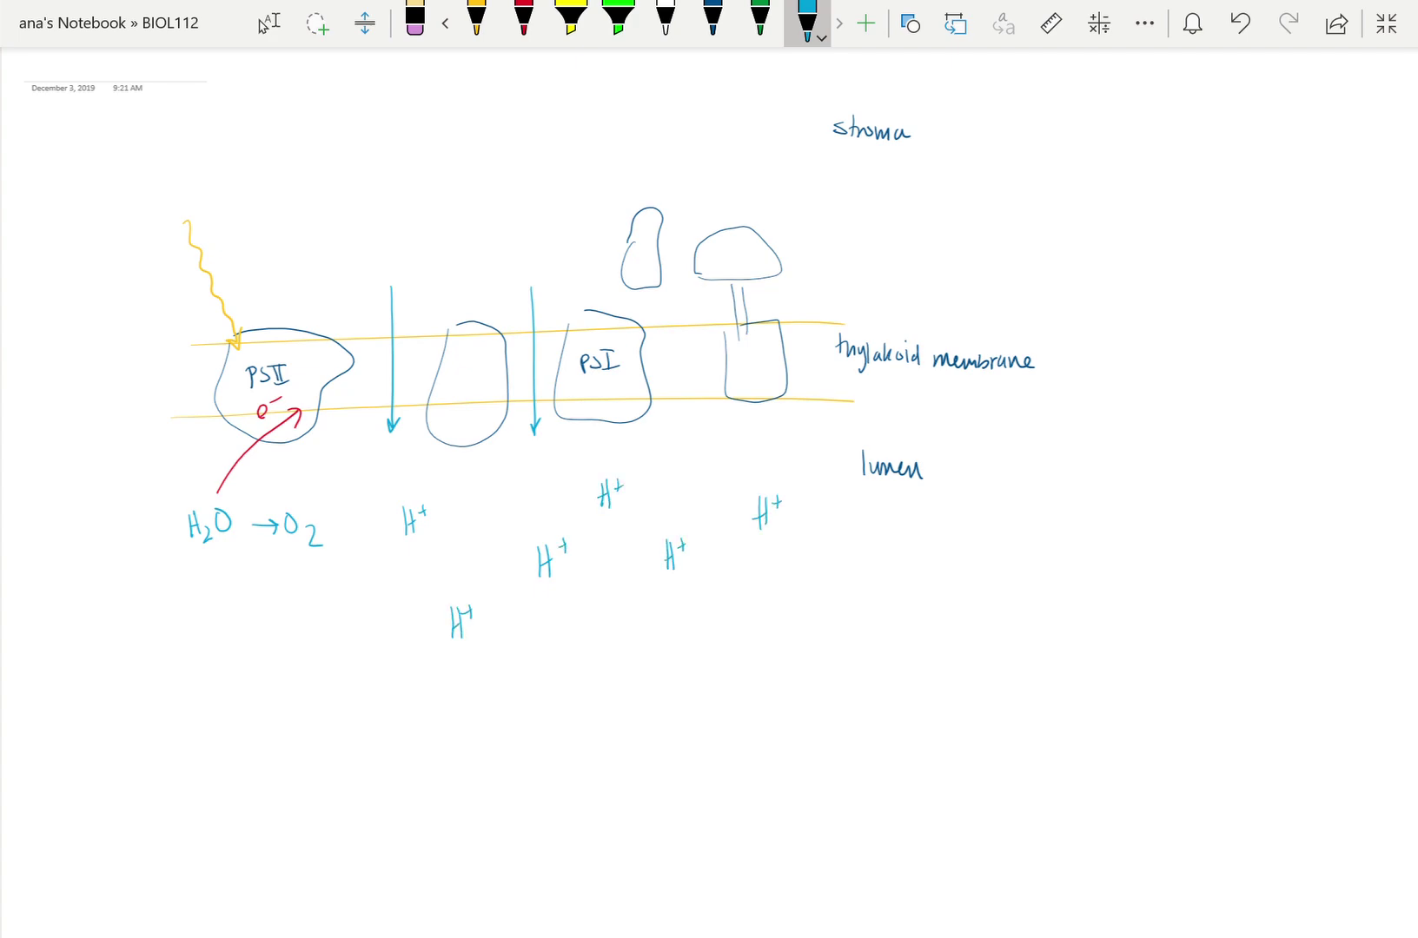
drag(609, 631, 608, 665)
mouse_move(615, 629)
mouse_down()
mouse_move(616, 661)
mouse_move(619, 647)
mouse_up()
drag(629, 629, 629, 643)
drag(625, 637, 634, 635)
drag(728, 632, 727, 660)
drag(736, 629, 736, 644)
drag(287, 628, 288, 662)
drag(296, 626, 296, 658)
drag(286, 645, 302, 641)
drag(298, 632, 308, 632)
Scatter H⁺ ions through the stroma above the membrane.
drag(332, 194, 341, 219)
drag(331, 209, 341, 207)
drag(496, 216, 497, 242)
drag(507, 213, 508, 237)
drag(497, 230, 523, 217)
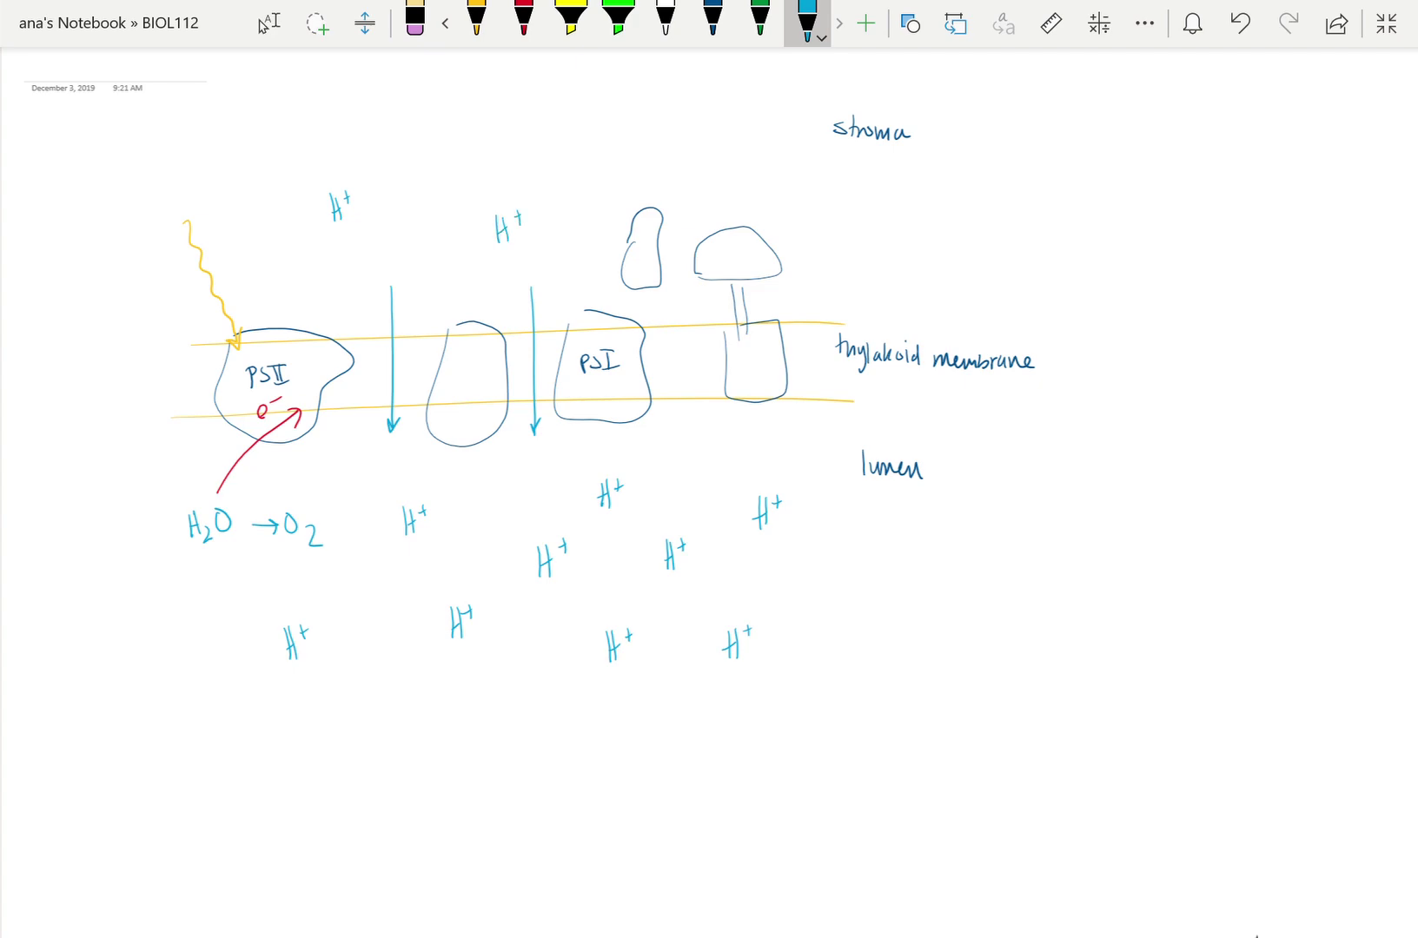
drag(579, 146, 579, 175)
mouse_move(590, 144)
mouse_down()
mouse_move(590, 170)
mouse_move(591, 157)
mouse_up()
drag(598, 142, 603, 149)
Draw a red wavy electron path from PSII to PSI and a yellow light ray onto PSI.
click(524, 23)
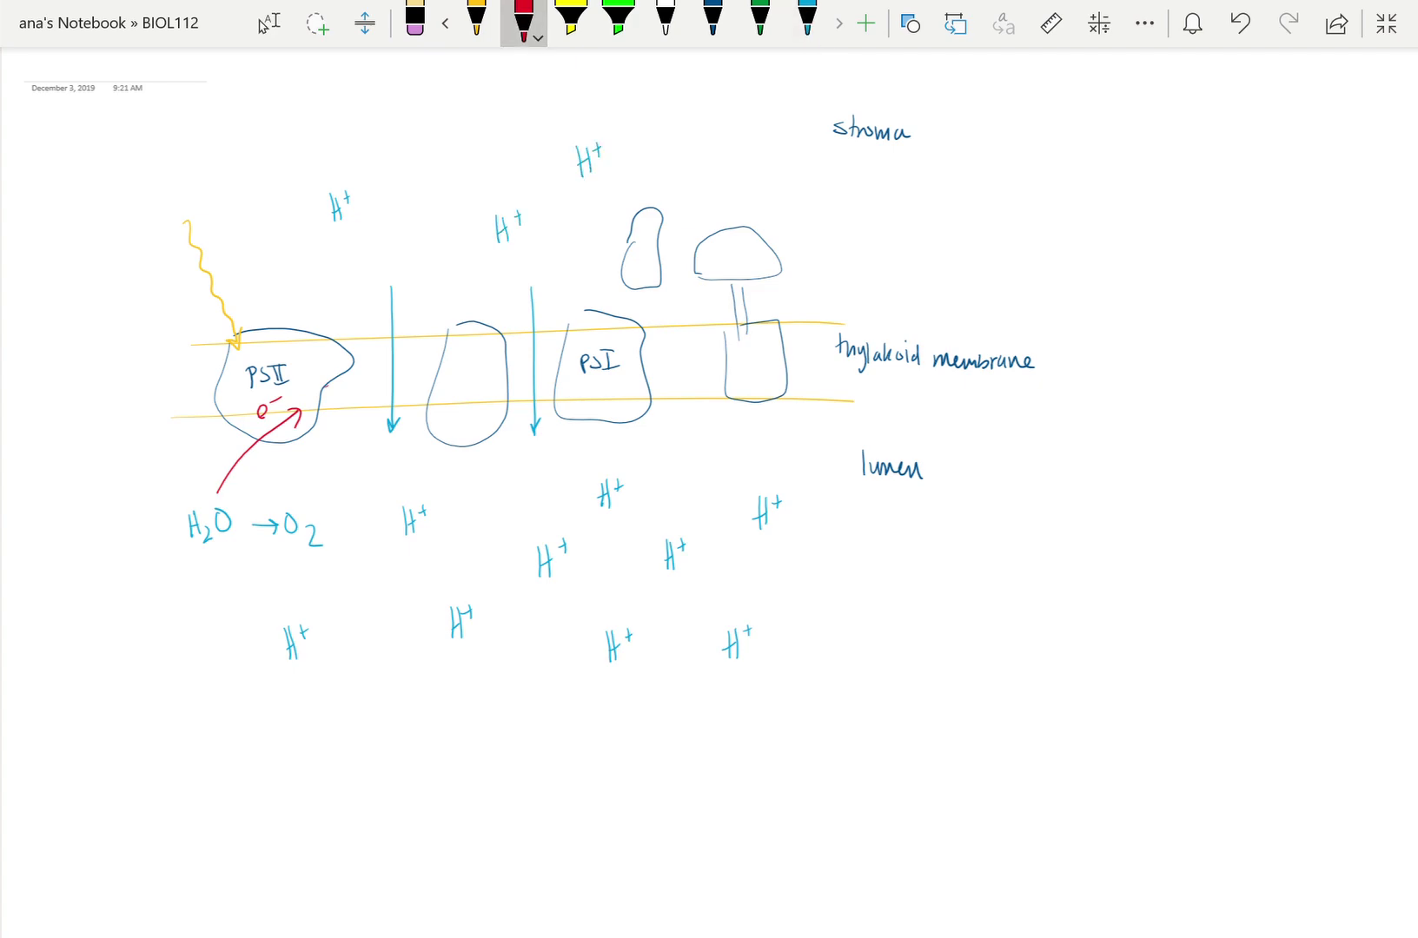
mouse_move(324, 388)
mouse_down()
mouse_move(583, 370)
mouse_move(571, 384)
mouse_up()
click(476, 23)
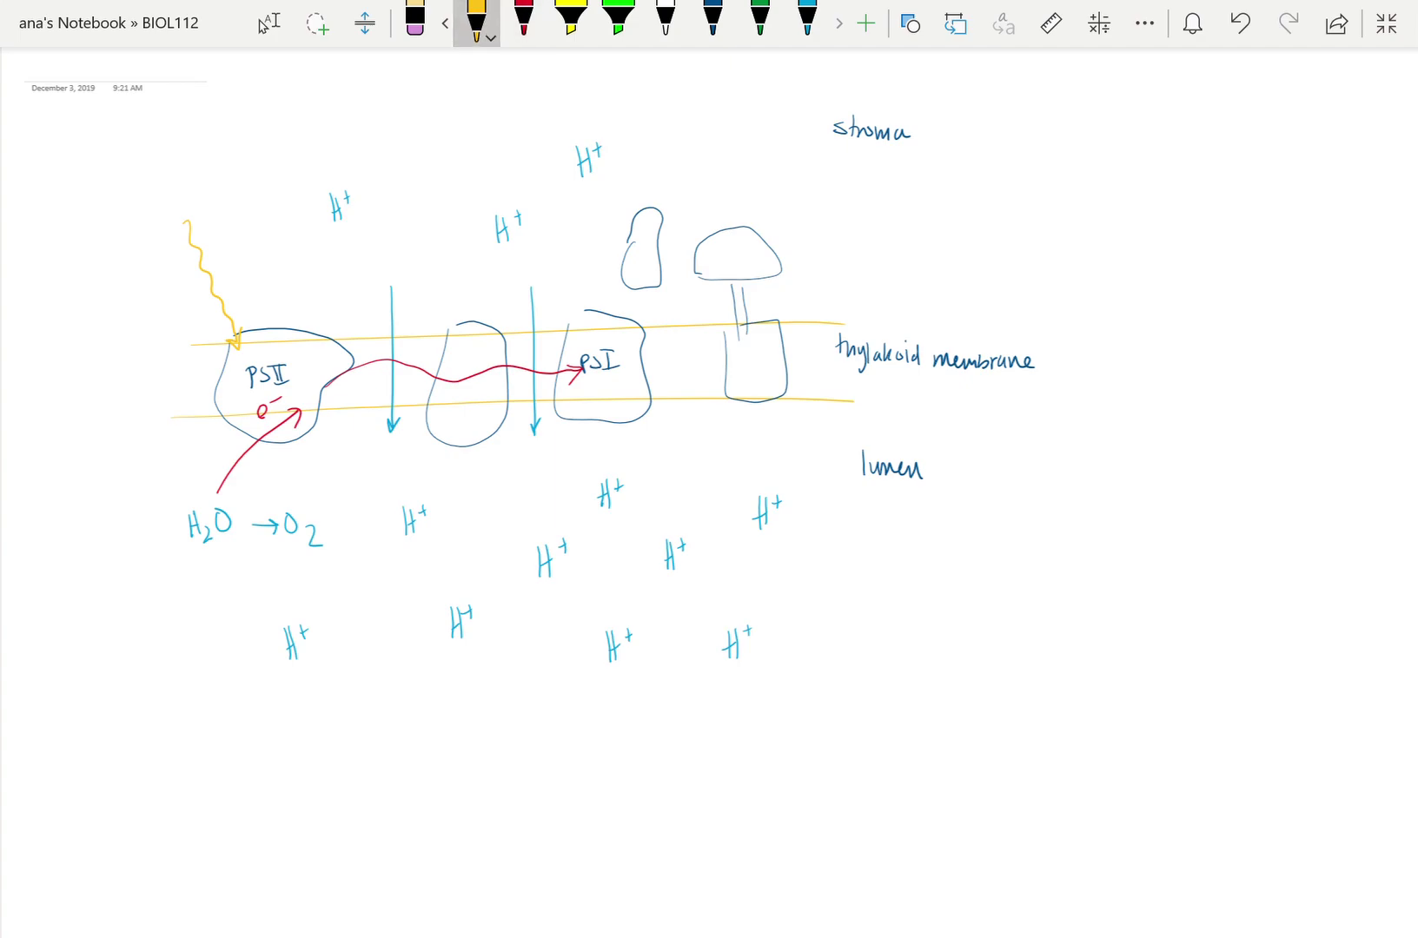
drag(547, 236, 587, 330)
Draw a red arrow from PSI up through the small protein into the stroma.
click(524, 21)
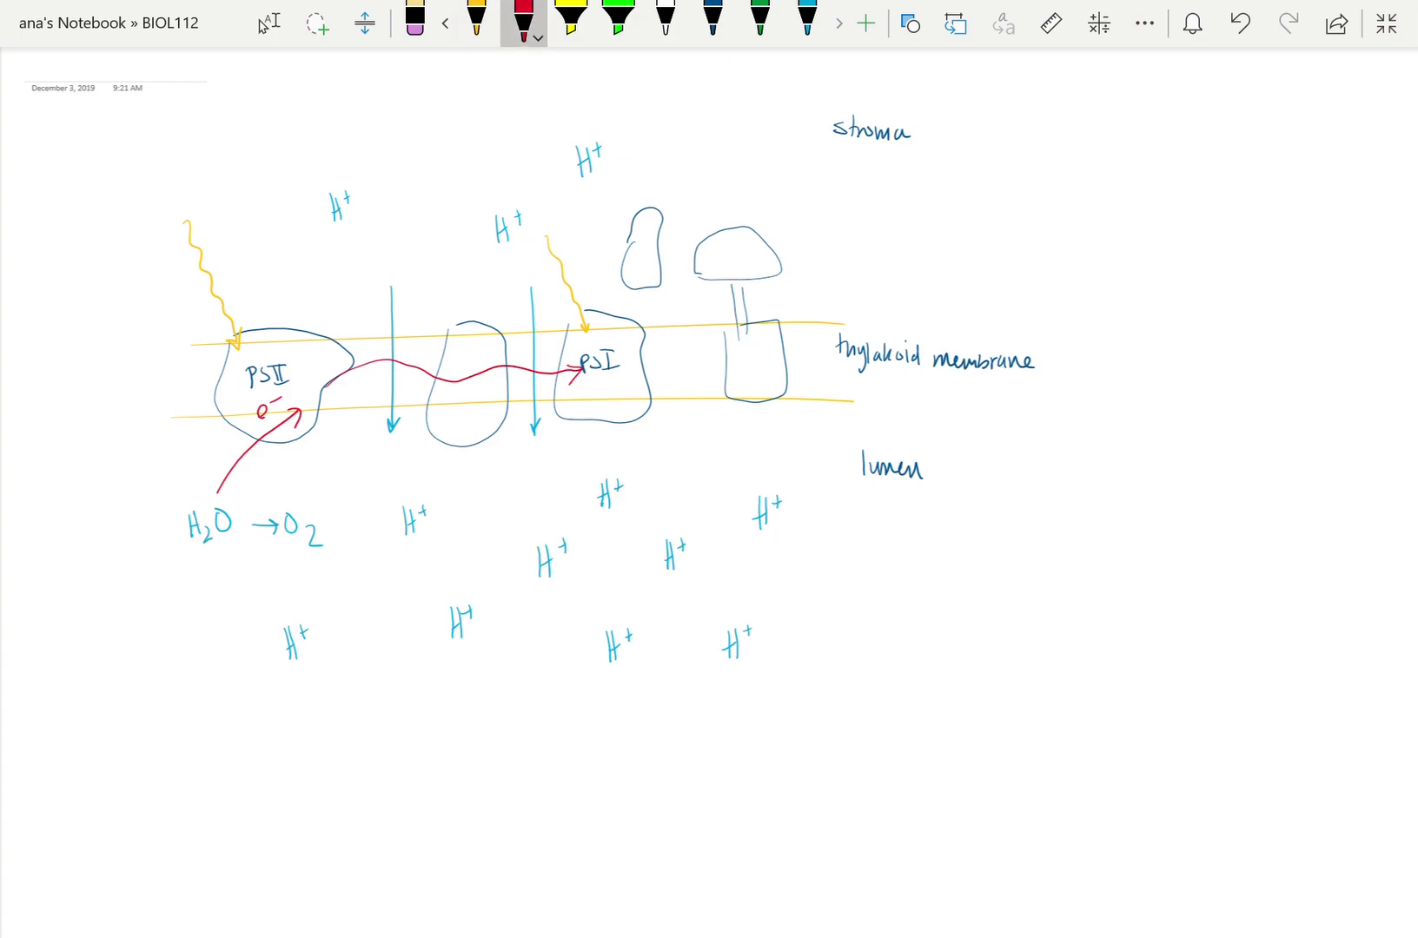
click(264, 25)
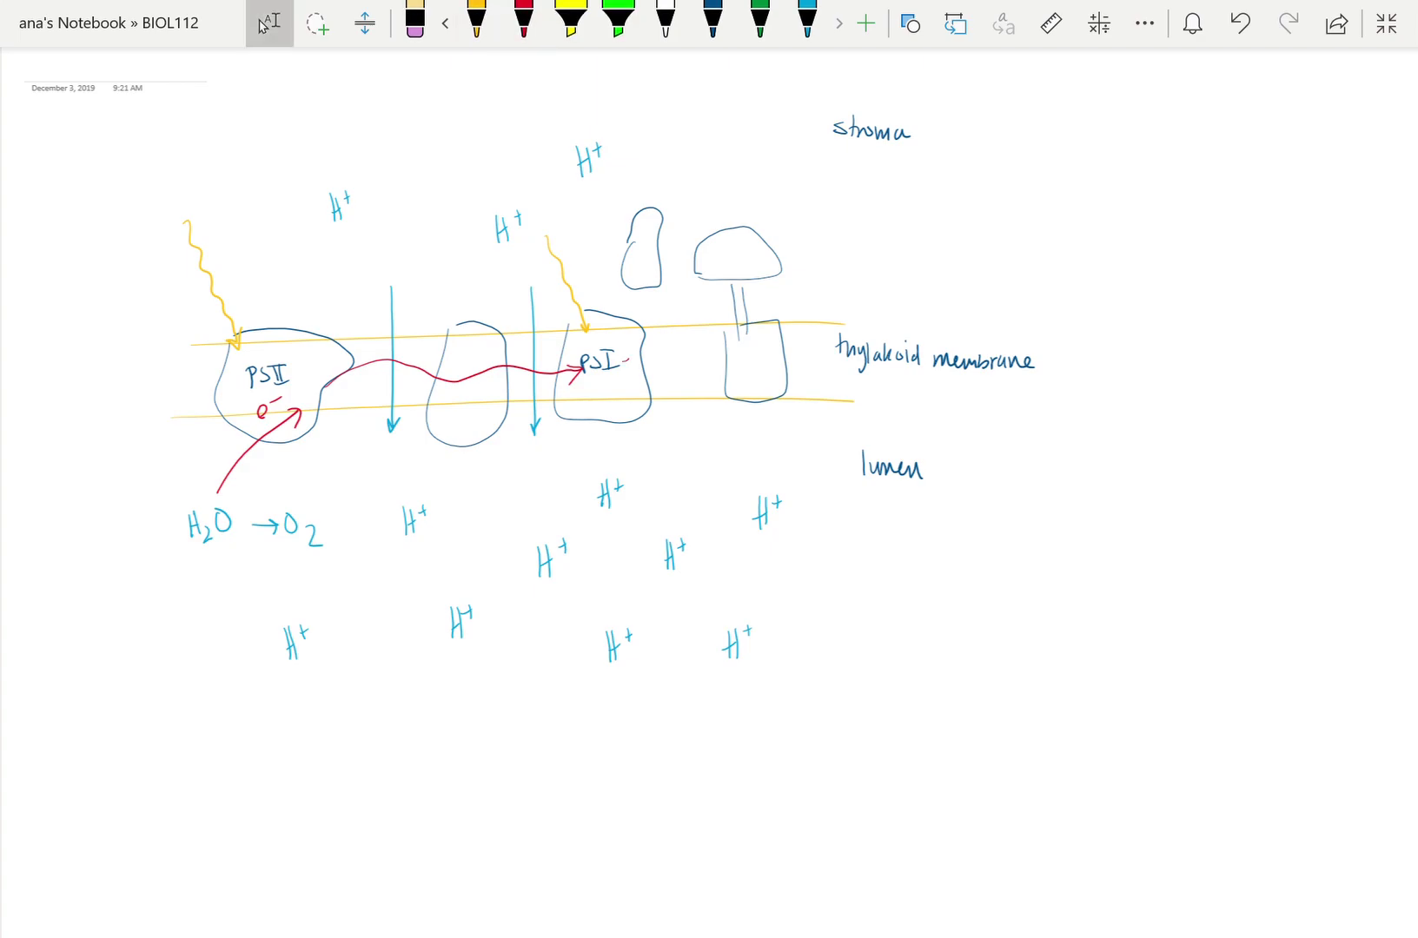
mouse_move(629, 360)
mouse_down()
mouse_move(635, 284)
mouse_move(686, 208)
mouse_up()
Write NADP⁺ with a curved arrow to NADPH above the small protein in dark blue.
click(712, 22)
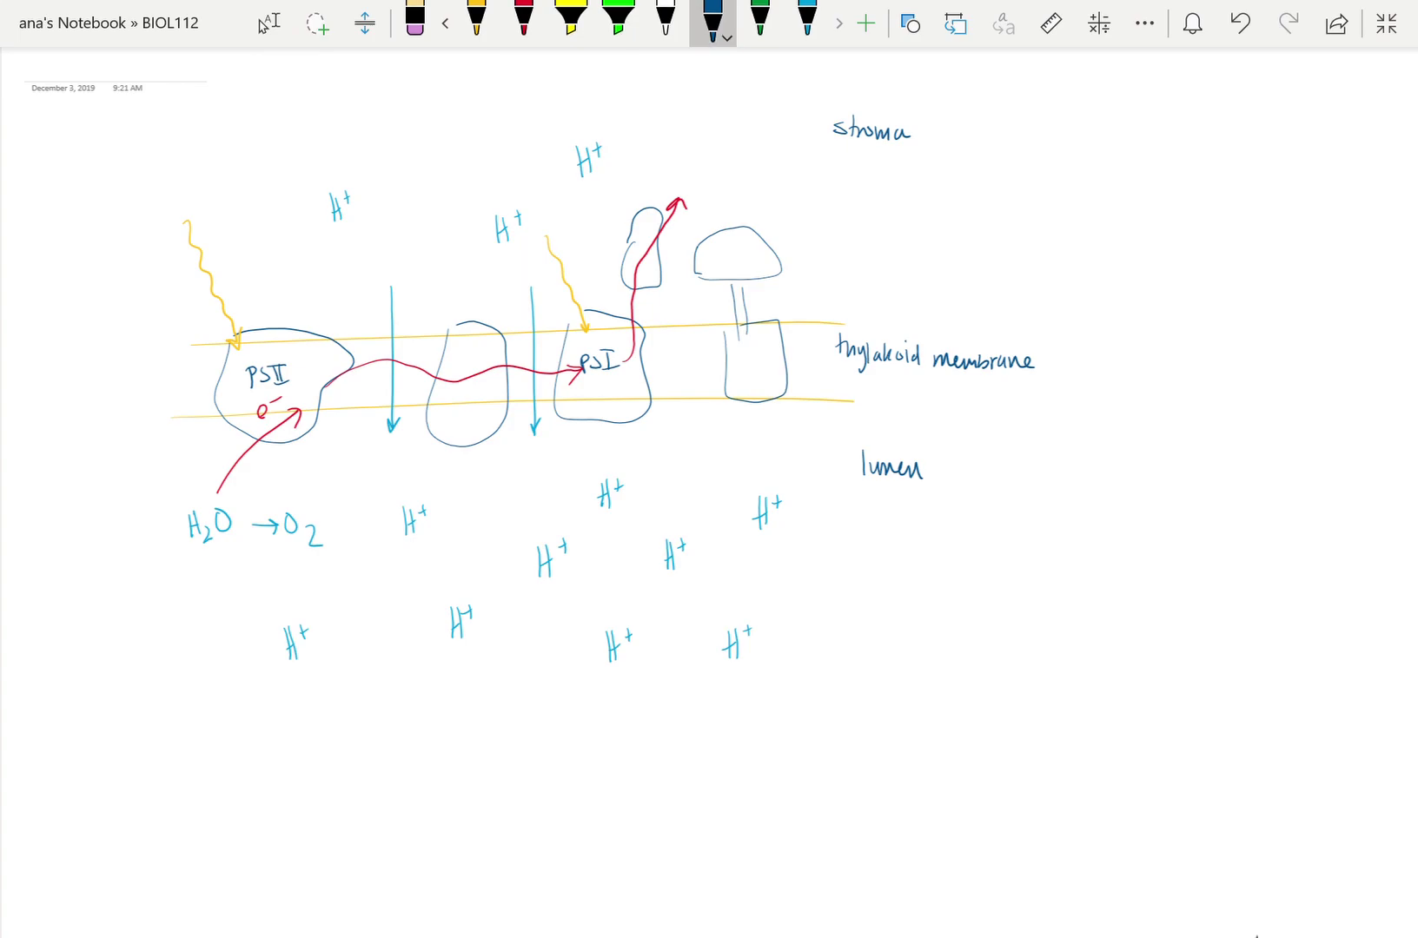
drag(644, 179, 699, 153)
drag(701, 169, 741, 140)
drag(743, 132, 757, 115)
drag(756, 128, 768, 120)
drag(768, 126, 782, 110)
drag(783, 125, 786, 115)
mouse_move(795, 120)
mouse_down()
mouse_move(795, 101)
mouse_move(803, 120)
mouse_up()
drag(795, 113, 802, 111)
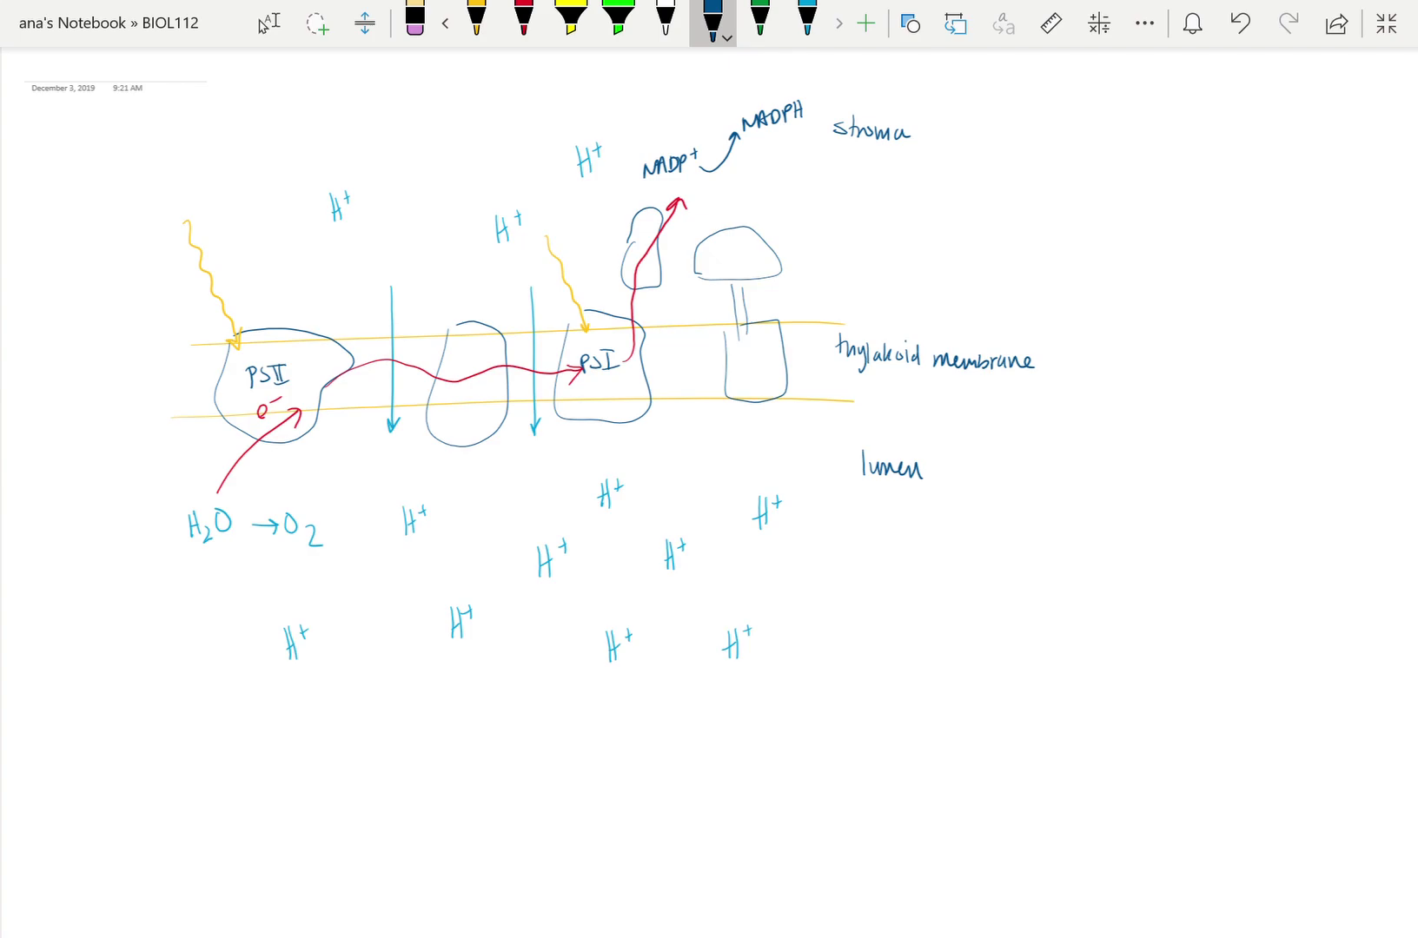
Circle NADPH and link it with a line to the note 'anabolic rxns'.
click(263, 25)
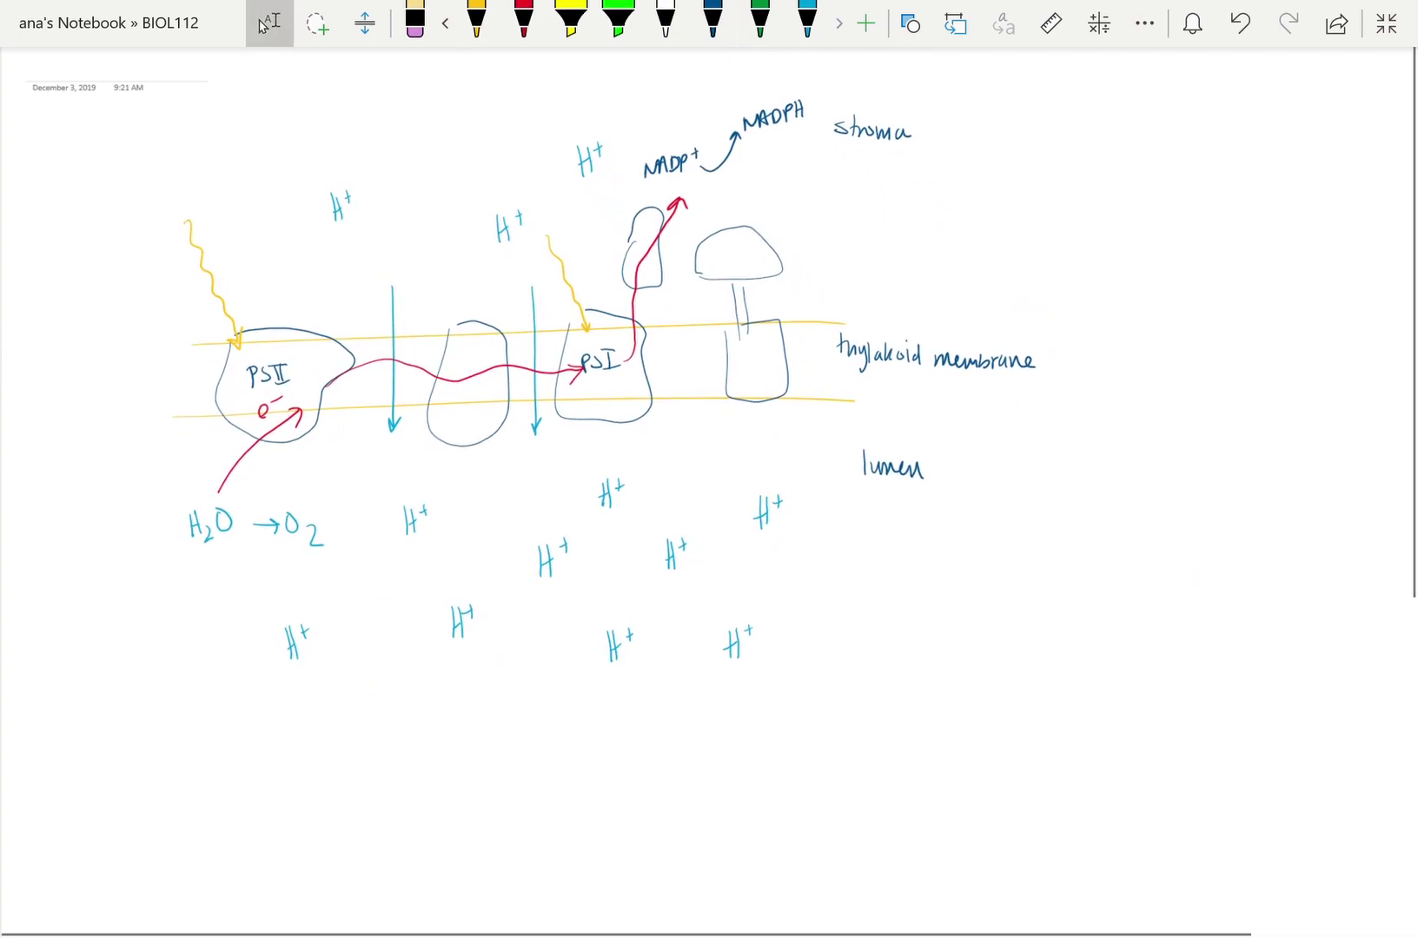
click(713, 21)
mouse_move(791, 83)
mouse_down()
mouse_move(804, 96)
mouse_move(892, 84)
mouse_up()
drag(902, 77, 912, 84)
drag(912, 78, 921, 80)
drag(939, 63, 953, 82)
mouse_move(970, 70)
mouse_down()
mouse_move(961, 80)
mouse_move(1003, 81)
mouse_up()
drag(1004, 71, 1028, 84)
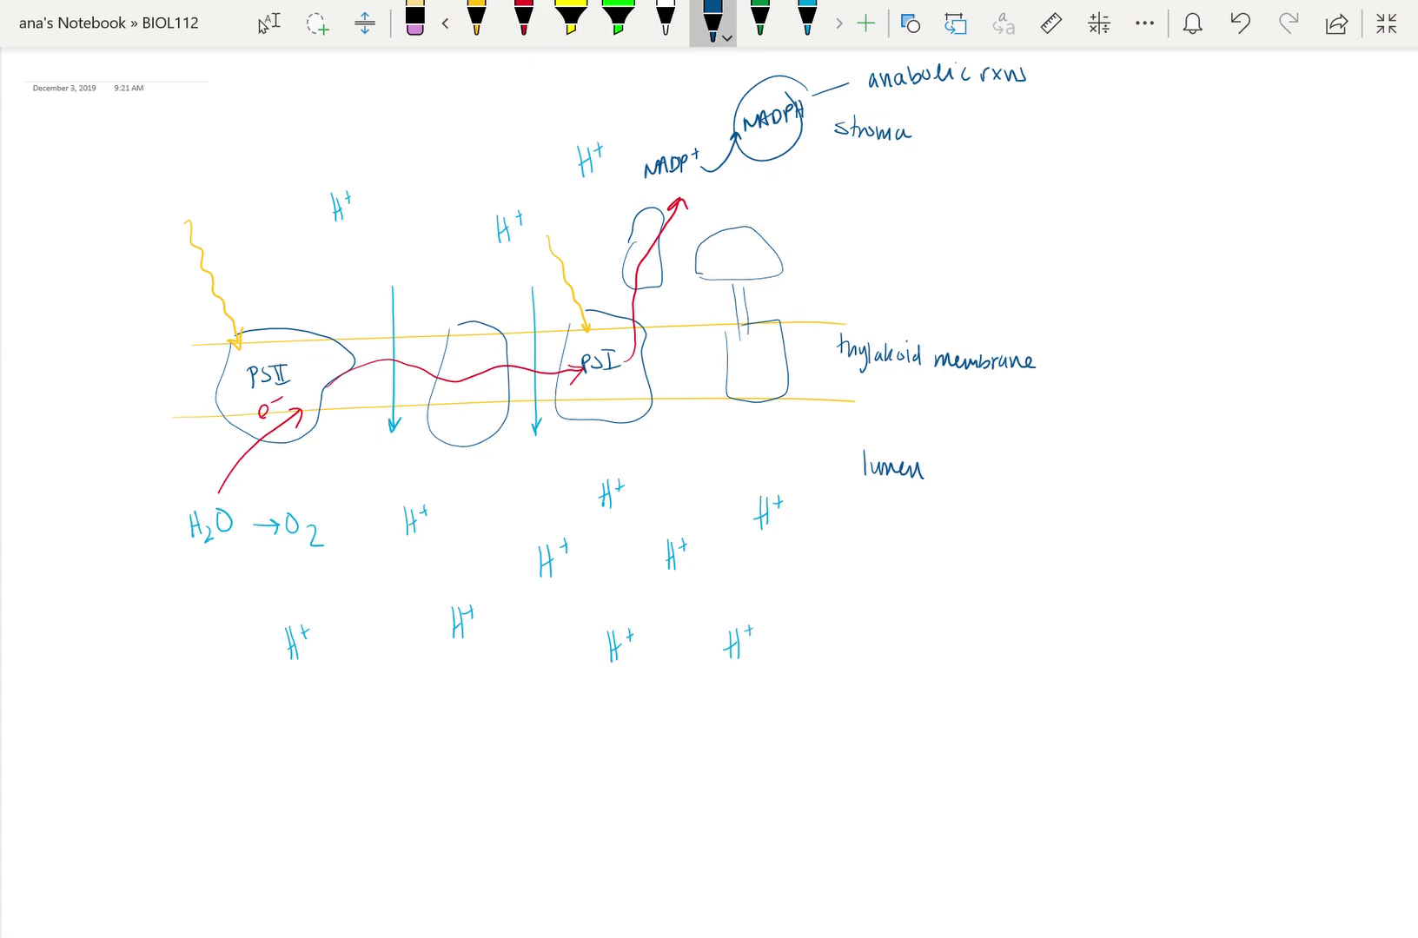
Draw a light-blue upward arrow through the mushroom-shaped protein and write ADP + Pi → ATP beside it.
click(808, 22)
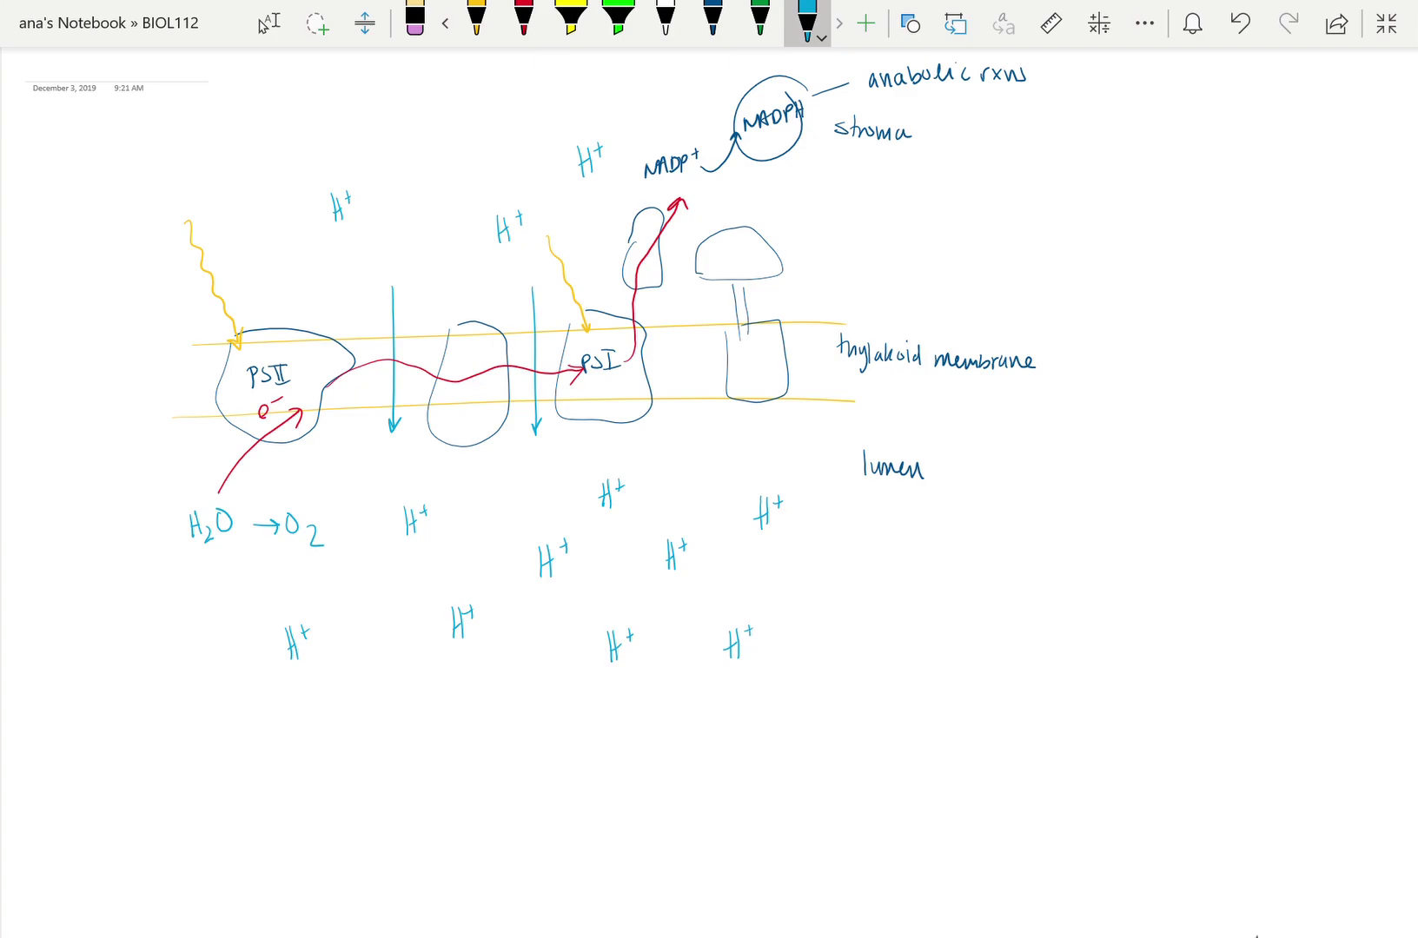
mouse_move(744, 458)
mouse_down()
mouse_move(739, 205)
mouse_move(750, 213)
mouse_up()
click(712, 22)
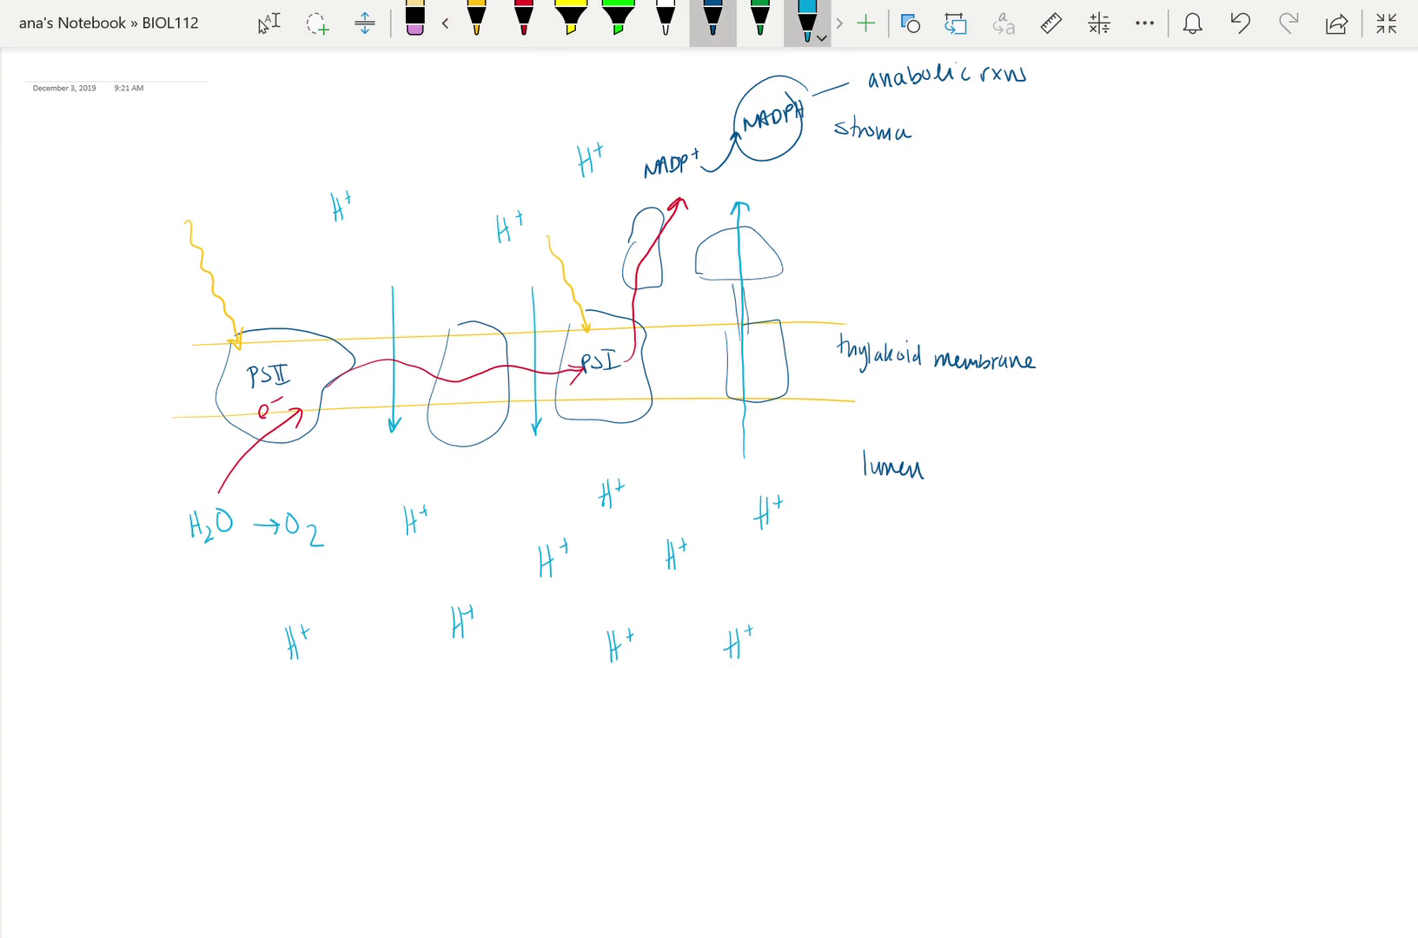
mouse_move(765, 194)
mouse_down()
mouse_move(775, 210)
mouse_move(900, 195)
mouse_up()
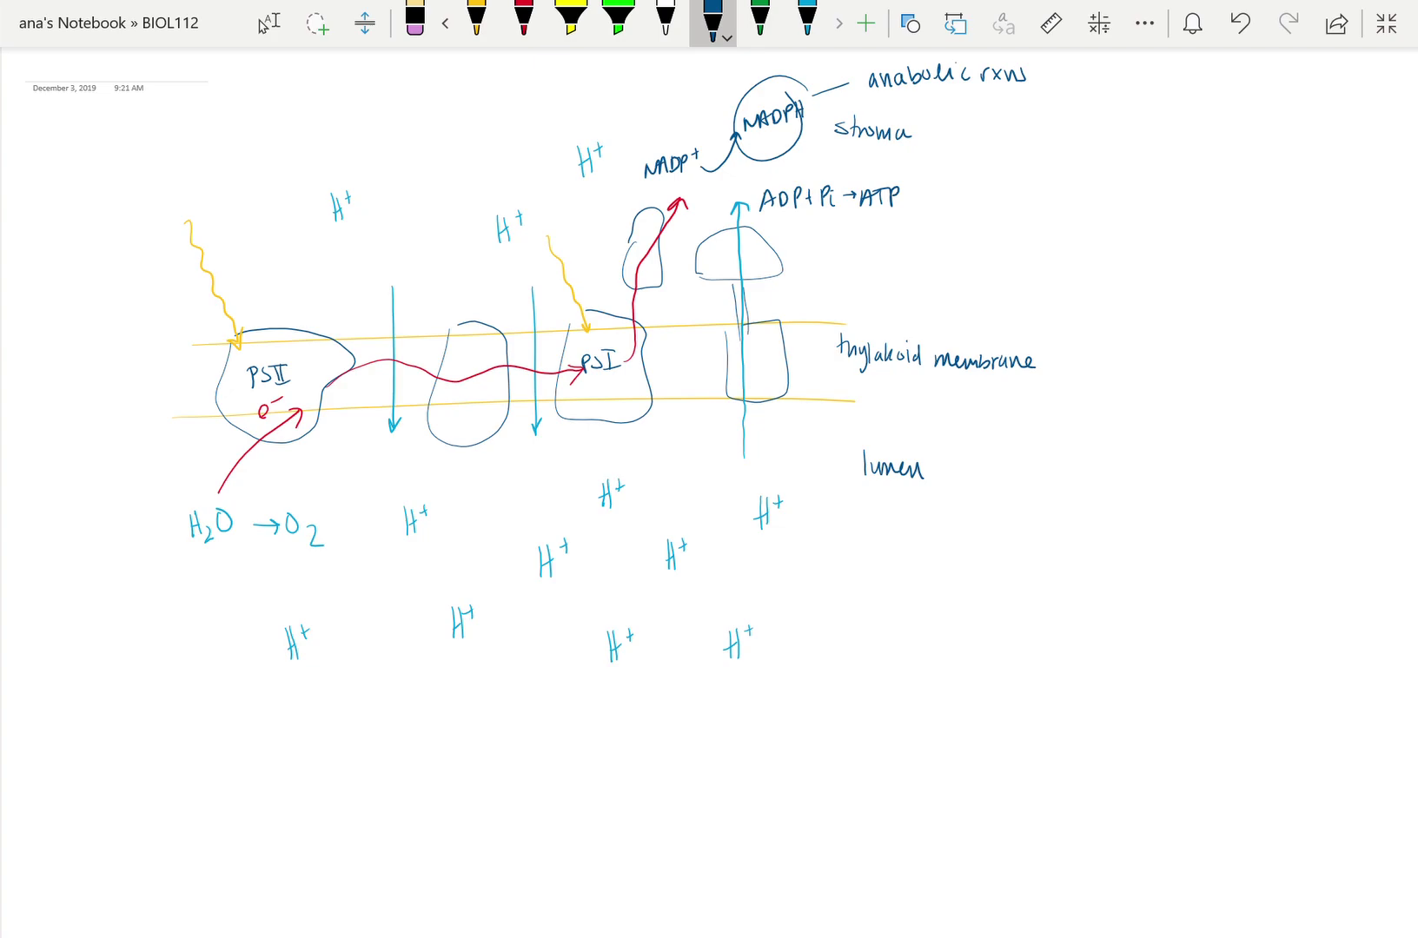
scroll(709, 470, down, 2)
scroll(709, 470, up, 2)
click(268, 24)
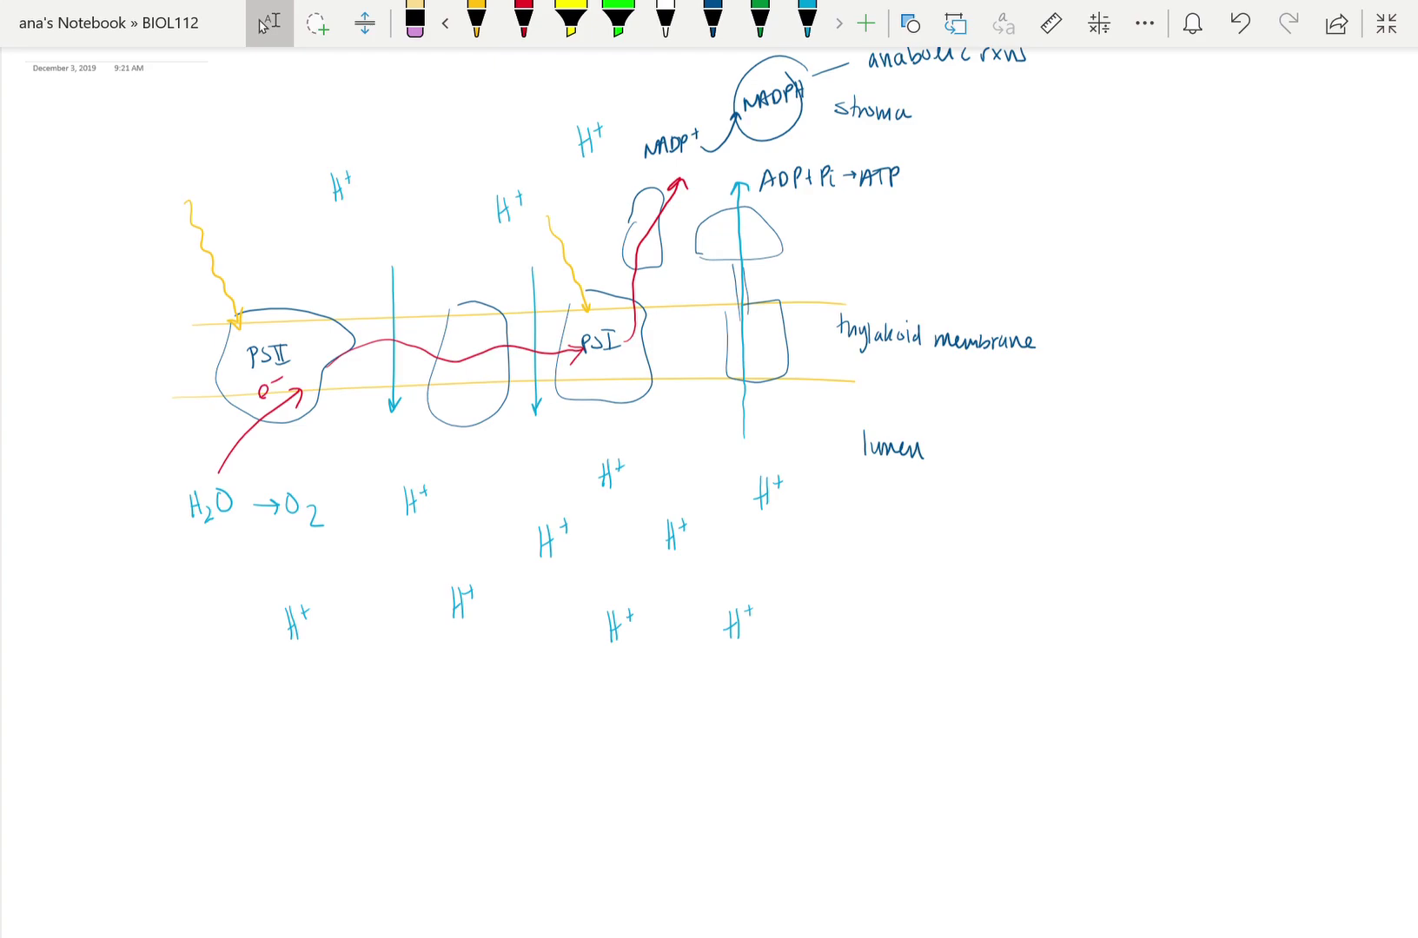
Draw a rectangular box in dark blue ink beside the thylakoid diagram.
scroll(608, 391, down, 4)
click(713, 22)
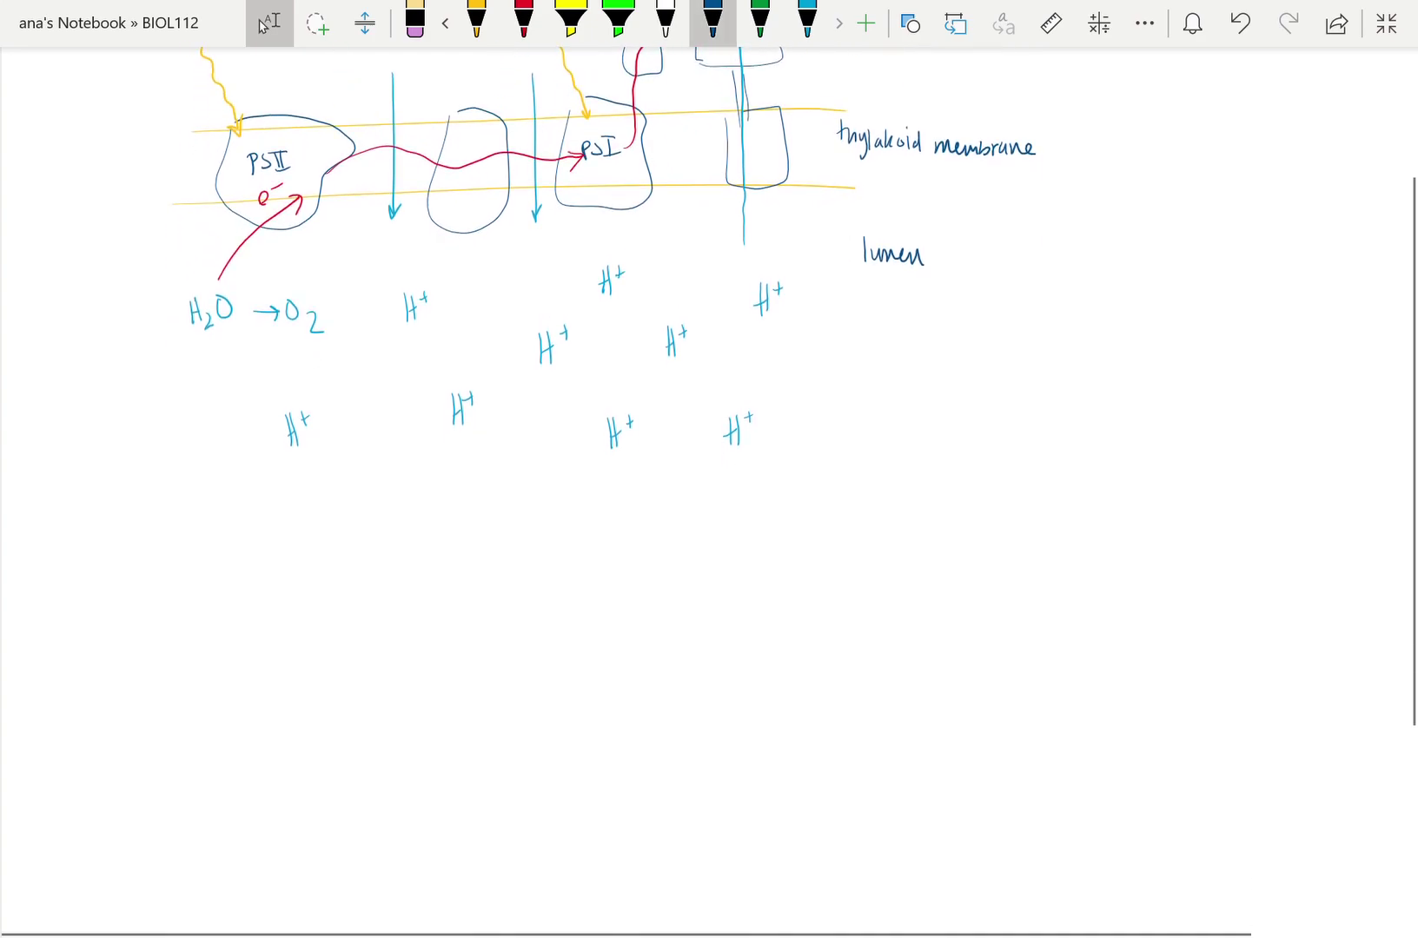
scroll(608, 391, up, 4)
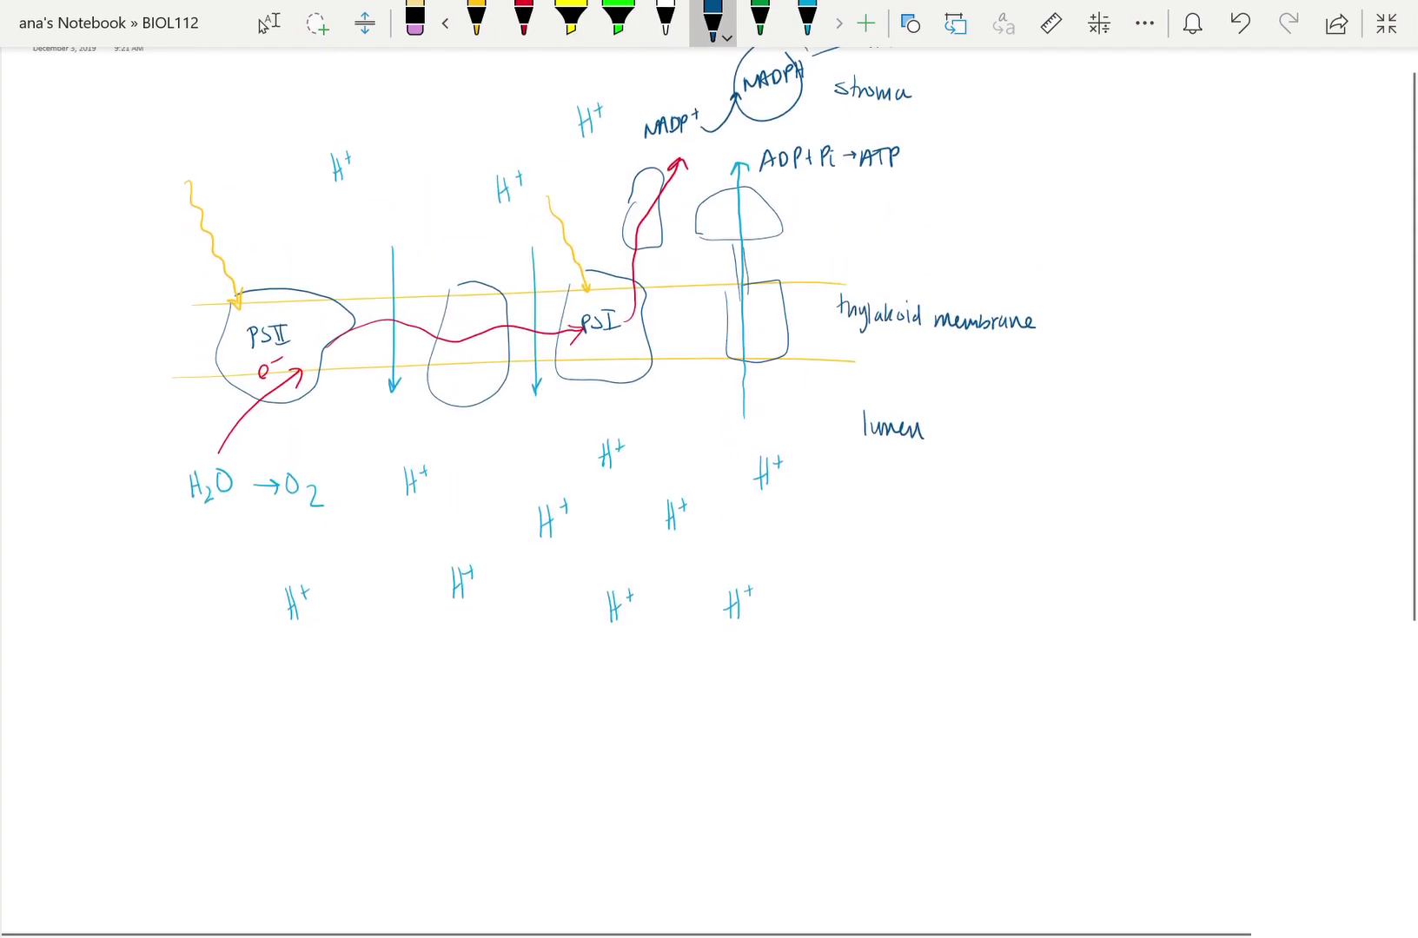
click(263, 24)
scroll(435, 348, right, 5)
scroll(434, 348, left, 2)
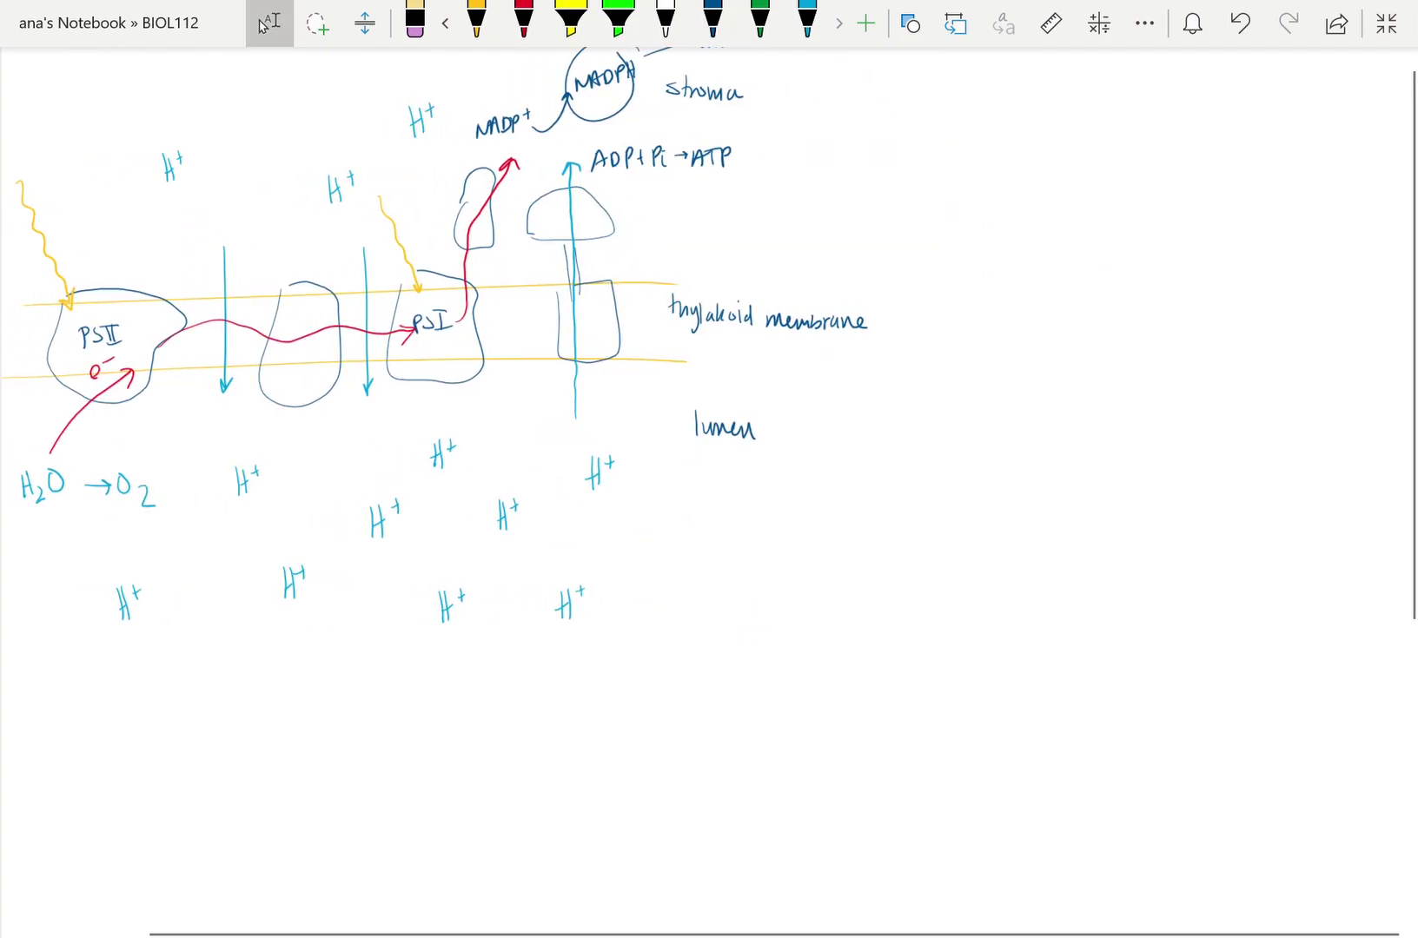
click(713, 21)
drag(1040, 328, 1150, 315)
drag(1022, 349, 1020, 408)
drag(1171, 335, 1173, 400)
drag(1021, 419, 1155, 417)
Handwrite the label 'photo-phos.' inside the new box.
drag(1046, 352, 1046, 360)
drag(1054, 343, 1074, 353)
mouse_move(1080, 342)
mouse_down()
mouse_move(1082, 361)
mouse_move(1086, 349)
mouse_up()
drag(1090, 351, 1091, 352)
drag(1104, 352, 1056, 397)
drag(1068, 376, 1082, 387)
drag(1097, 384, 1091, 395)
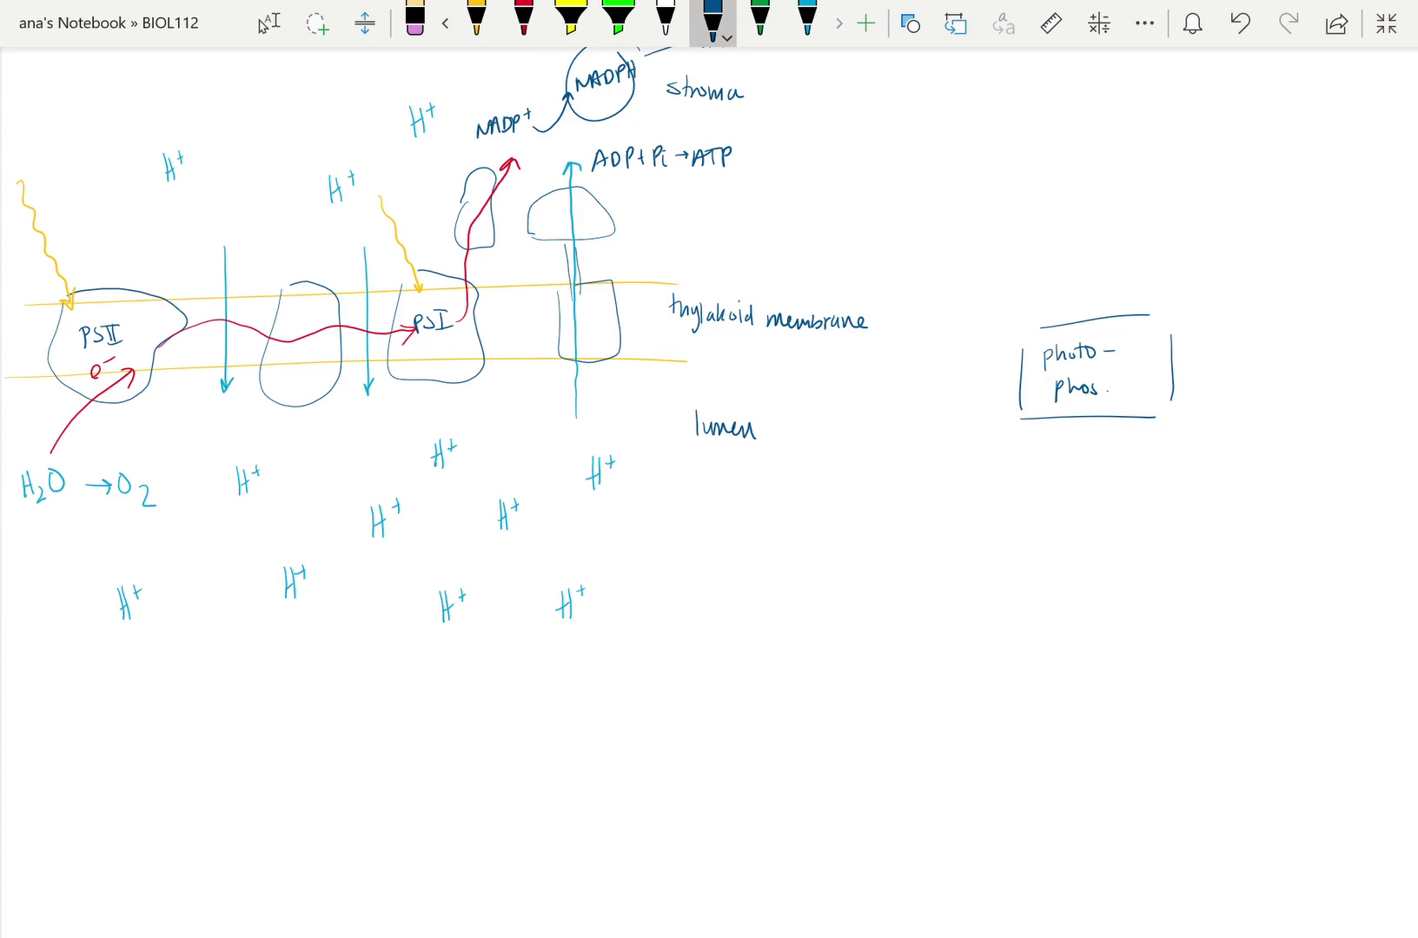
Add an H₂O input arrow on the left and an O₂ output arrow on the right.
mouse_move(947, 382)
mouse_down()
mouse_move(994, 375)
mouse_move(982, 383)
mouse_up()
drag(889, 383, 890, 402)
drag(890, 393, 902, 392)
drag(901, 382, 914, 407)
mouse_move(924, 388)
mouse_down()
mouse_move(923, 401)
mouse_move(928, 391)
mouse_up()
drag(1190, 372, 1232, 371)
mouse_move(1218, 363)
mouse_down()
mouse_move(1220, 376)
mouse_move(1246, 364)
mouse_move(1279, 390)
mouse_up()
Draw a yellow zigzag light arrow into the box and label it 'light'.
click(570, 20)
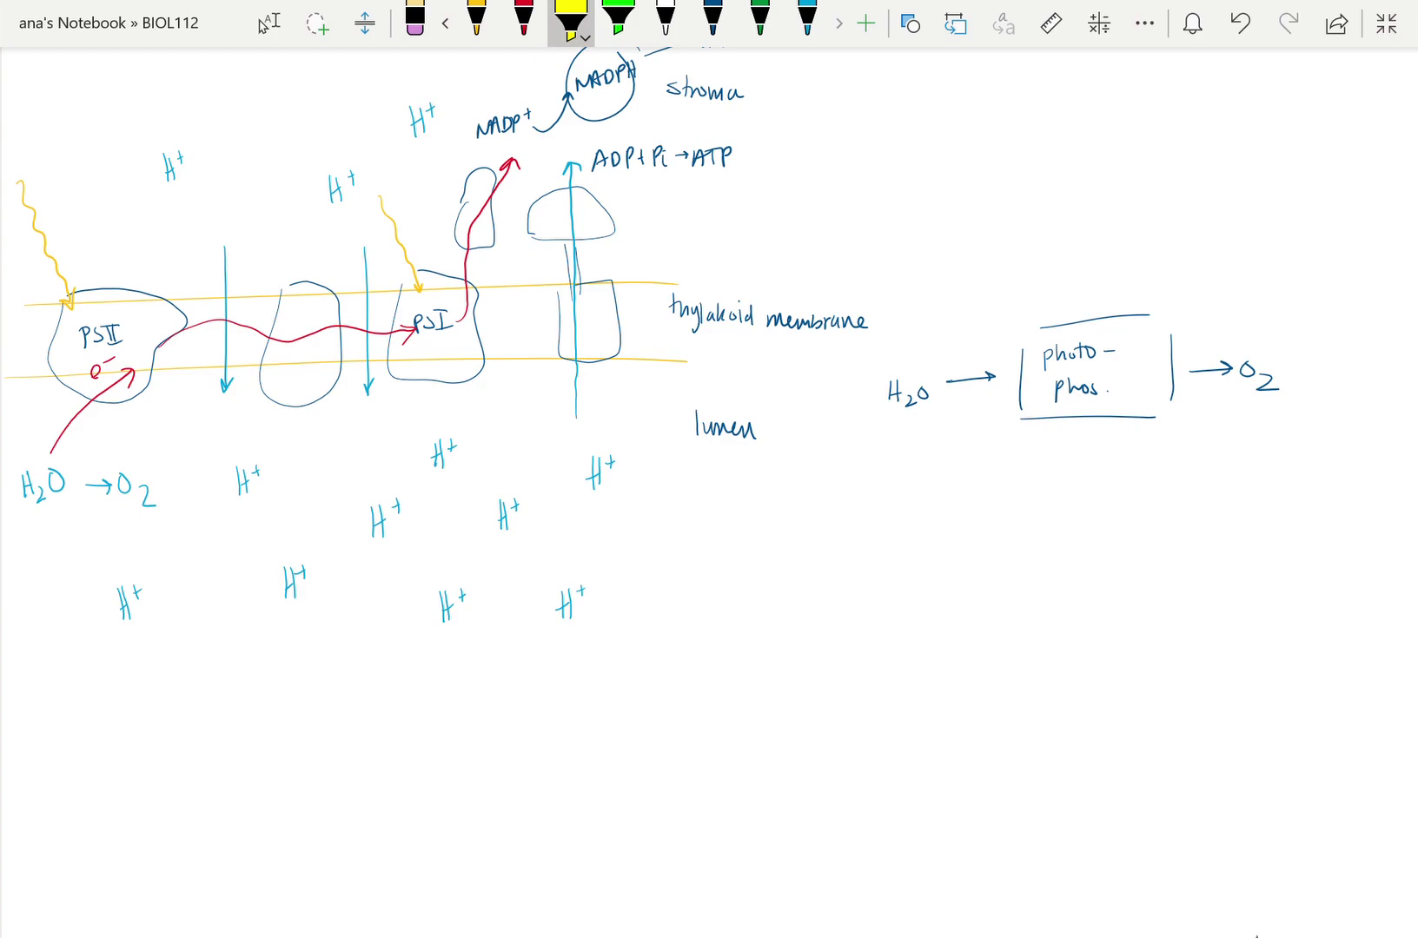
drag(986, 267, 1032, 329)
click(476, 20)
mouse_move(941, 246)
mouse_down()
mouse_move(975, 271)
mouse_move(1005, 257)
mouse_up()
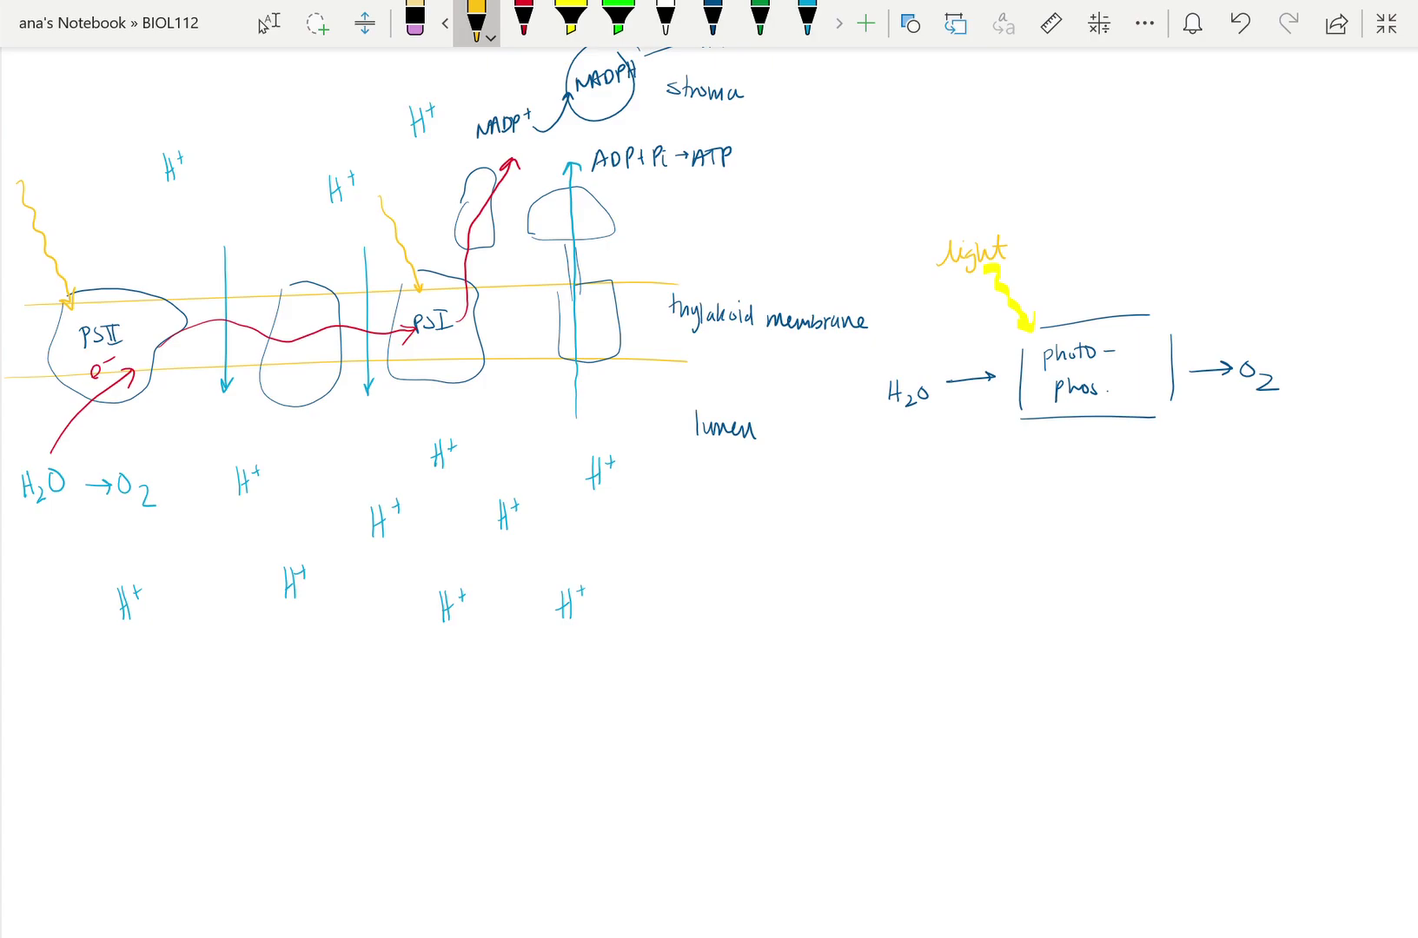
In red ink, label the top dashed arrows ADP coming in and ATP going out.
click(523, 19)
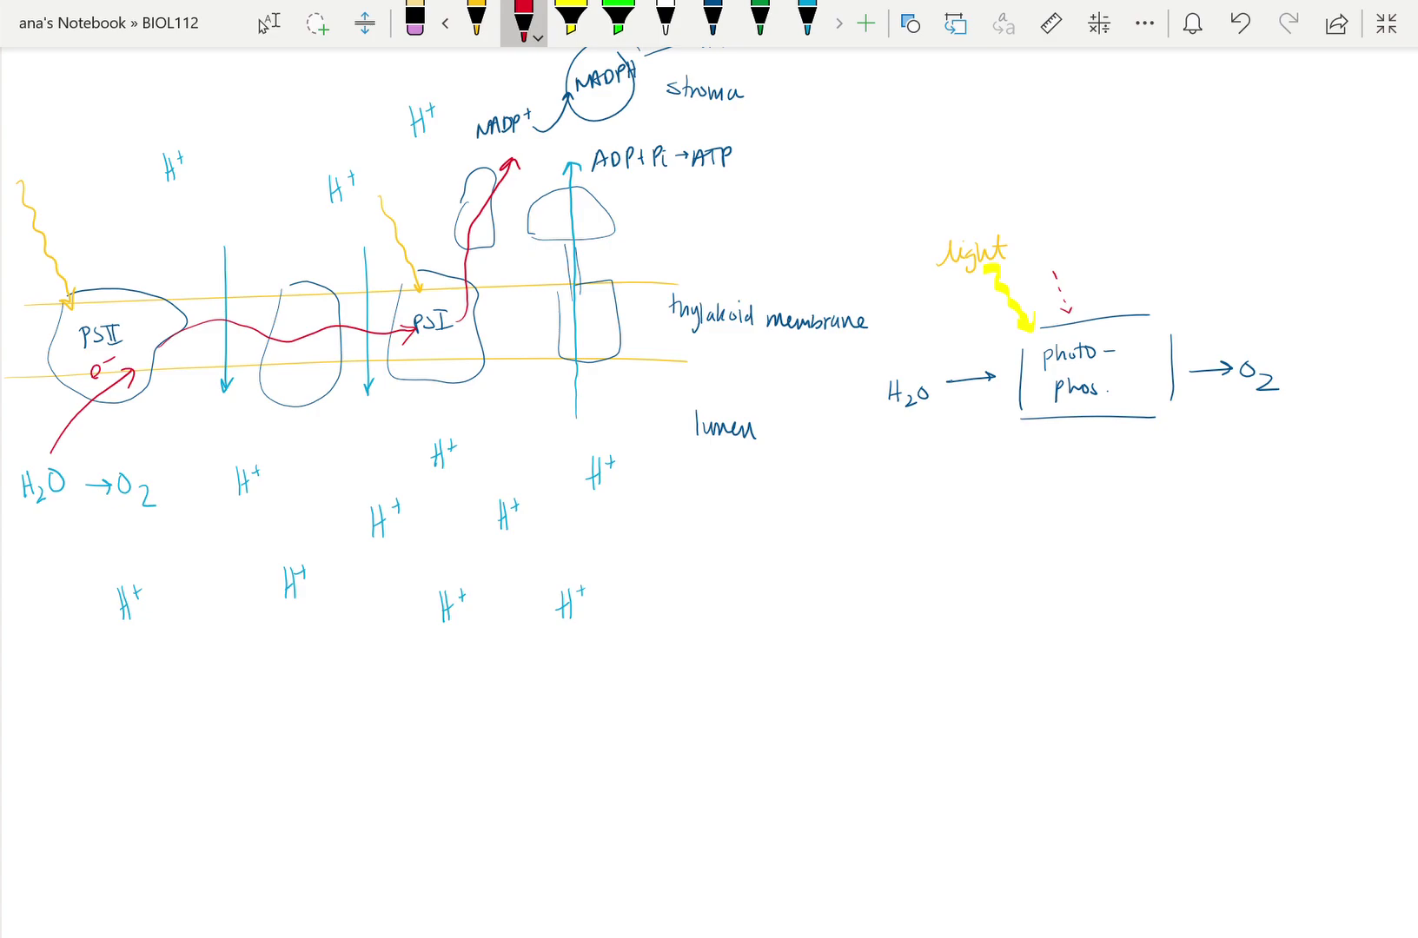
drag(1039, 249, 1073, 233)
mouse_move(1164, 242)
mouse_down()
mouse_move(1171, 257)
mouse_move(1189, 241)
mouse_up()
drag(1180, 243, 1179, 257)
drag(1186, 258, 1196, 244)
Finish the lower red dashed arrows labelled NADP⁺ in and NADPH out.
drag(1057, 437, 1068, 425)
drag(1008, 520, 1055, 508)
drag(1064, 492, 1064, 504)
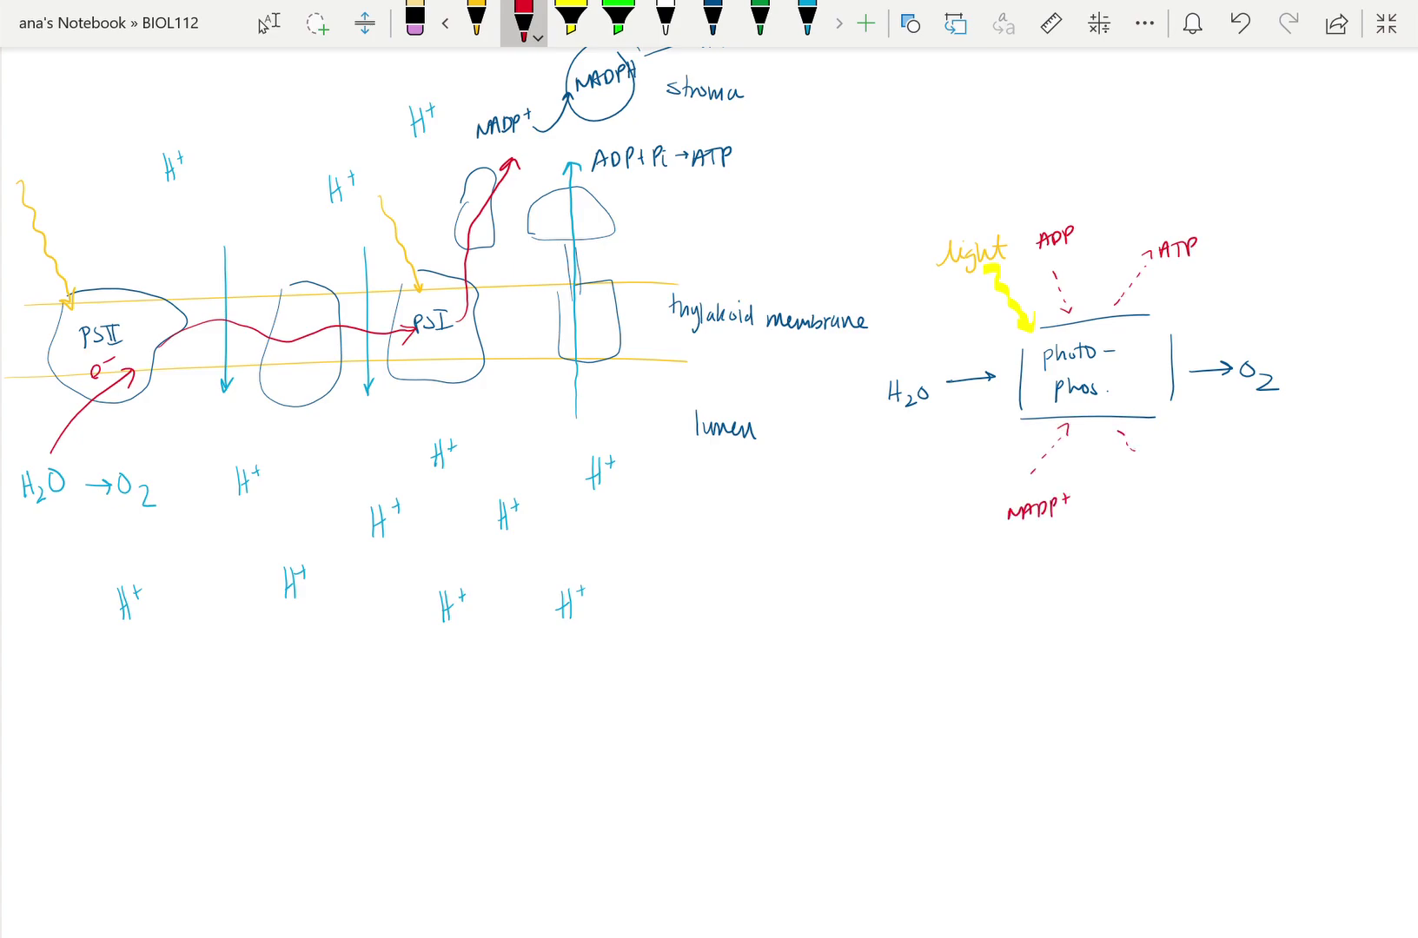
drag(1136, 452, 1142, 460)
drag(1143, 467, 1187, 490)
drag(1188, 502, 1221, 496)
mouse_move(1231, 485)
mouse_down()
mouse_move(1231, 502)
mouse_move(1240, 493)
mouse_up()
drag(1243, 483, 1243, 502)
scroll(708, 487, down, 1)
click(269, 22)
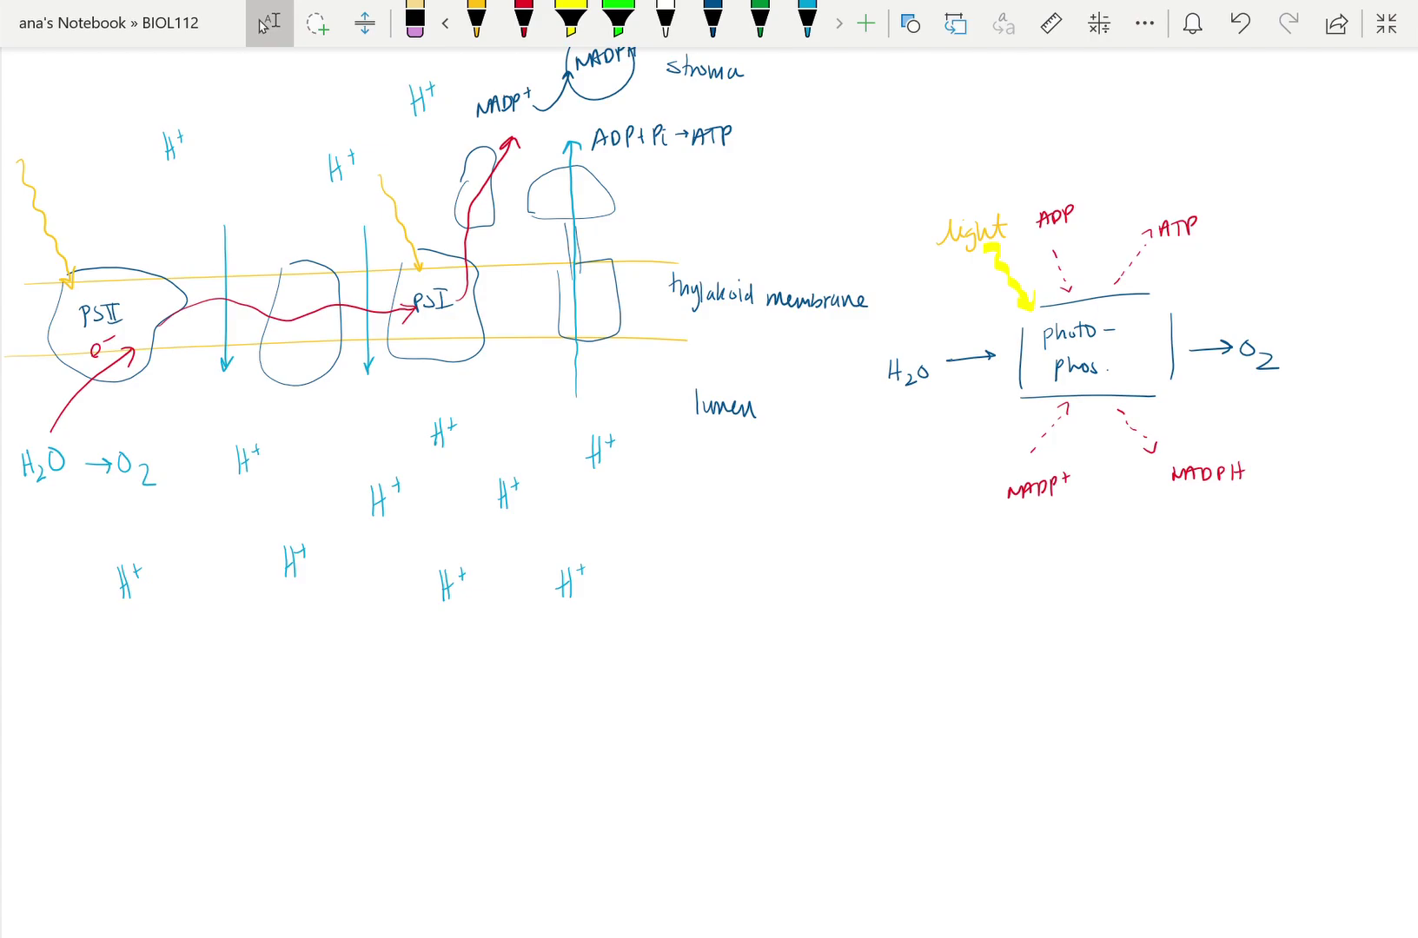
Handwrite 'Carbon fixation' in dark blue below the diagram.
mouse_move(568, 795)
mouse_down()
mouse_move(569, 608)
mouse_move(782, 510)
mouse_move(735, 512)
mouse_up()
click(713, 21)
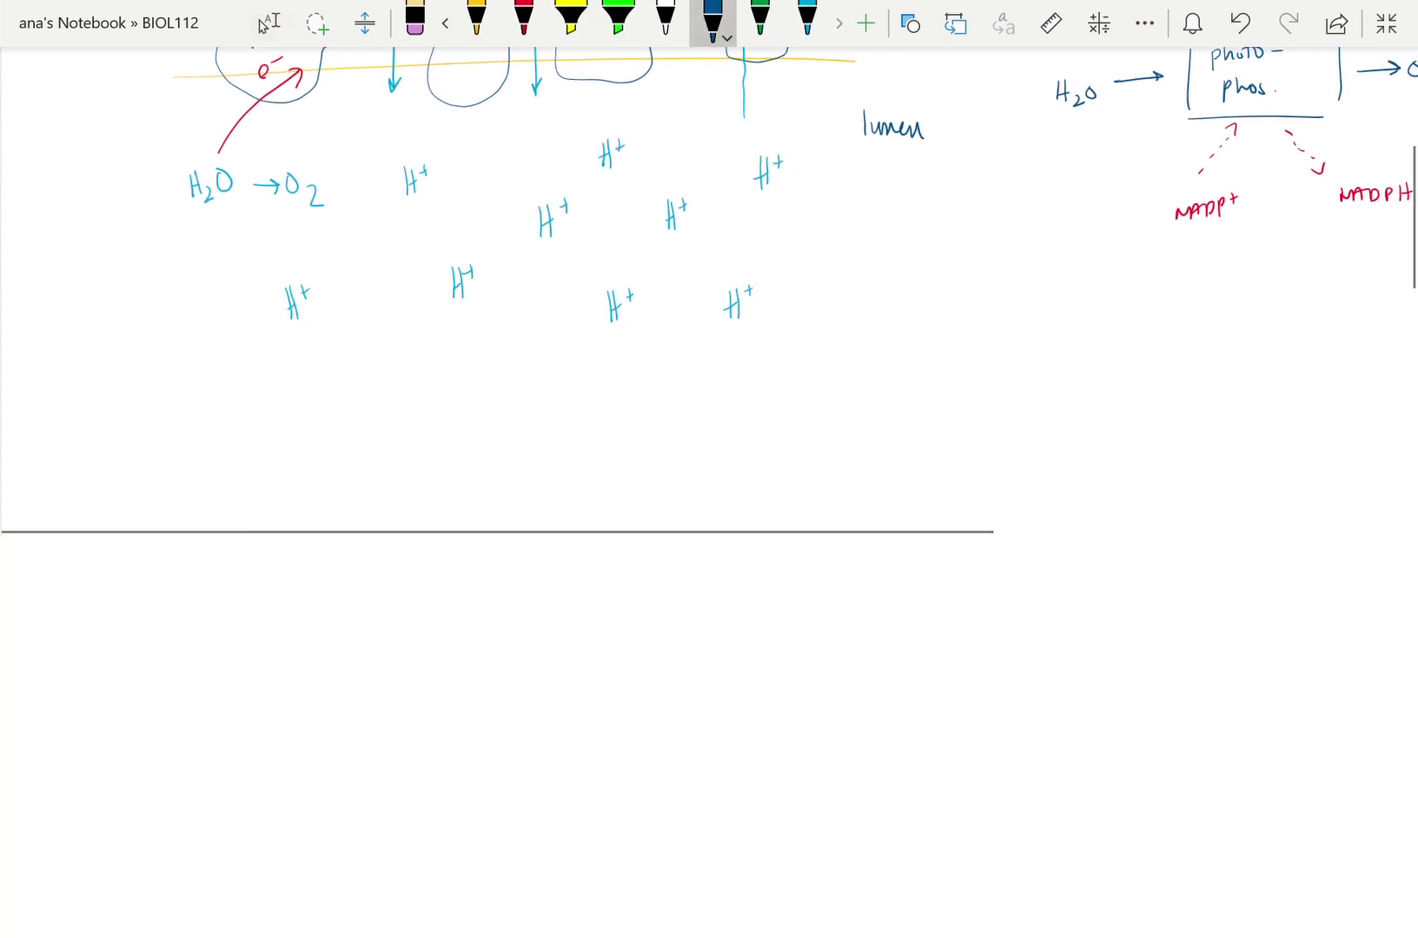
click(269, 22)
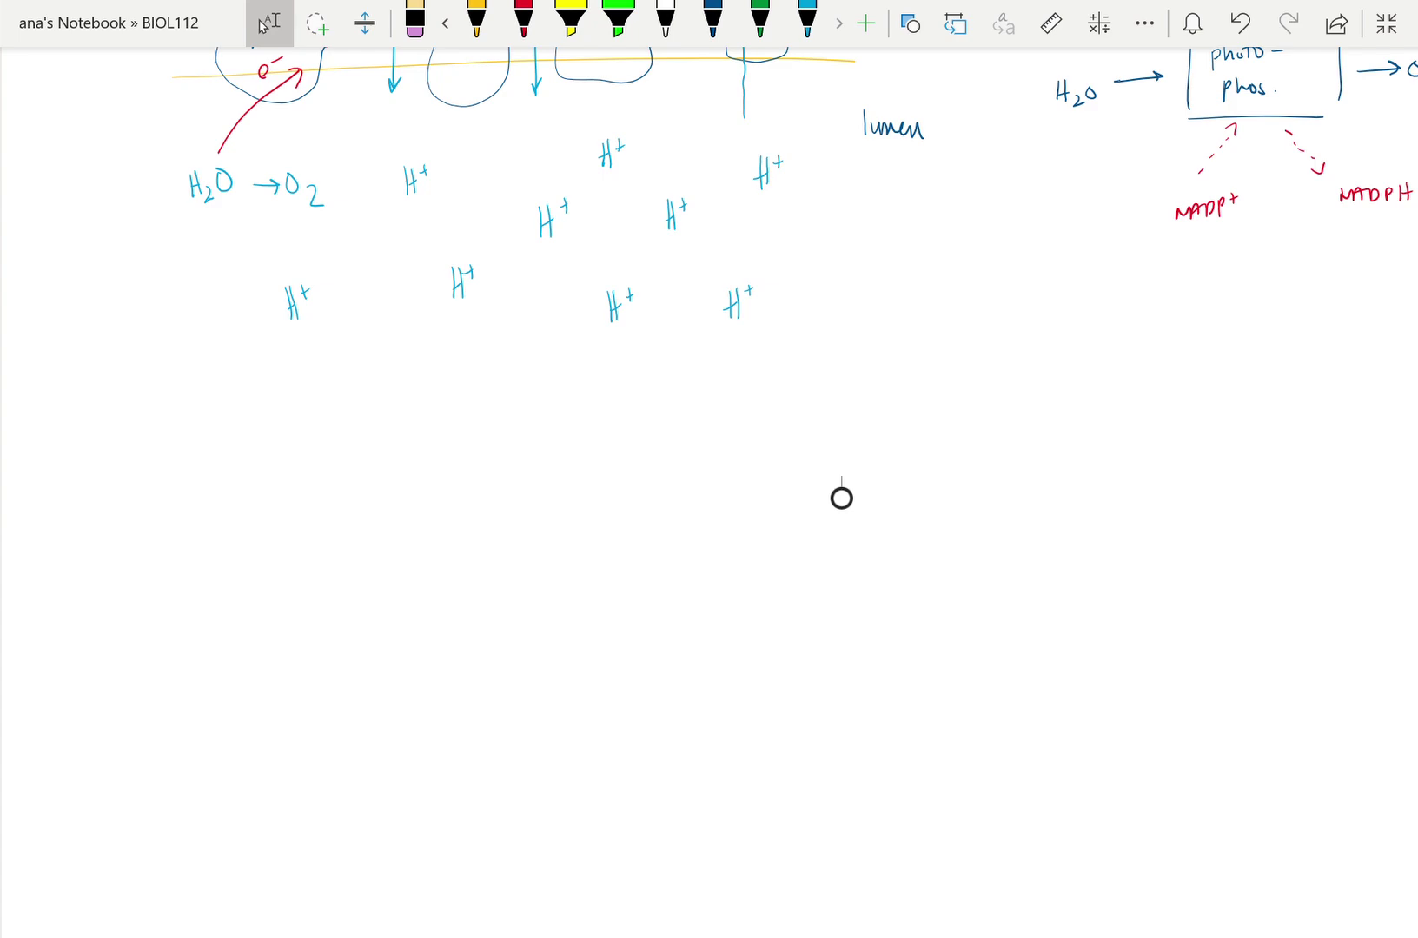
click(713, 21)
mouse_move(189, 427)
mouse_down()
mouse_move(188, 444)
mouse_move(223, 431)
mouse_up()
mouse_move(226, 426)
mouse_down()
mouse_move(227, 443)
mouse_move(239, 433)
mouse_up()
drag(257, 431, 266, 443)
drag(293, 426, 286, 467)
drag(295, 439, 385, 448)
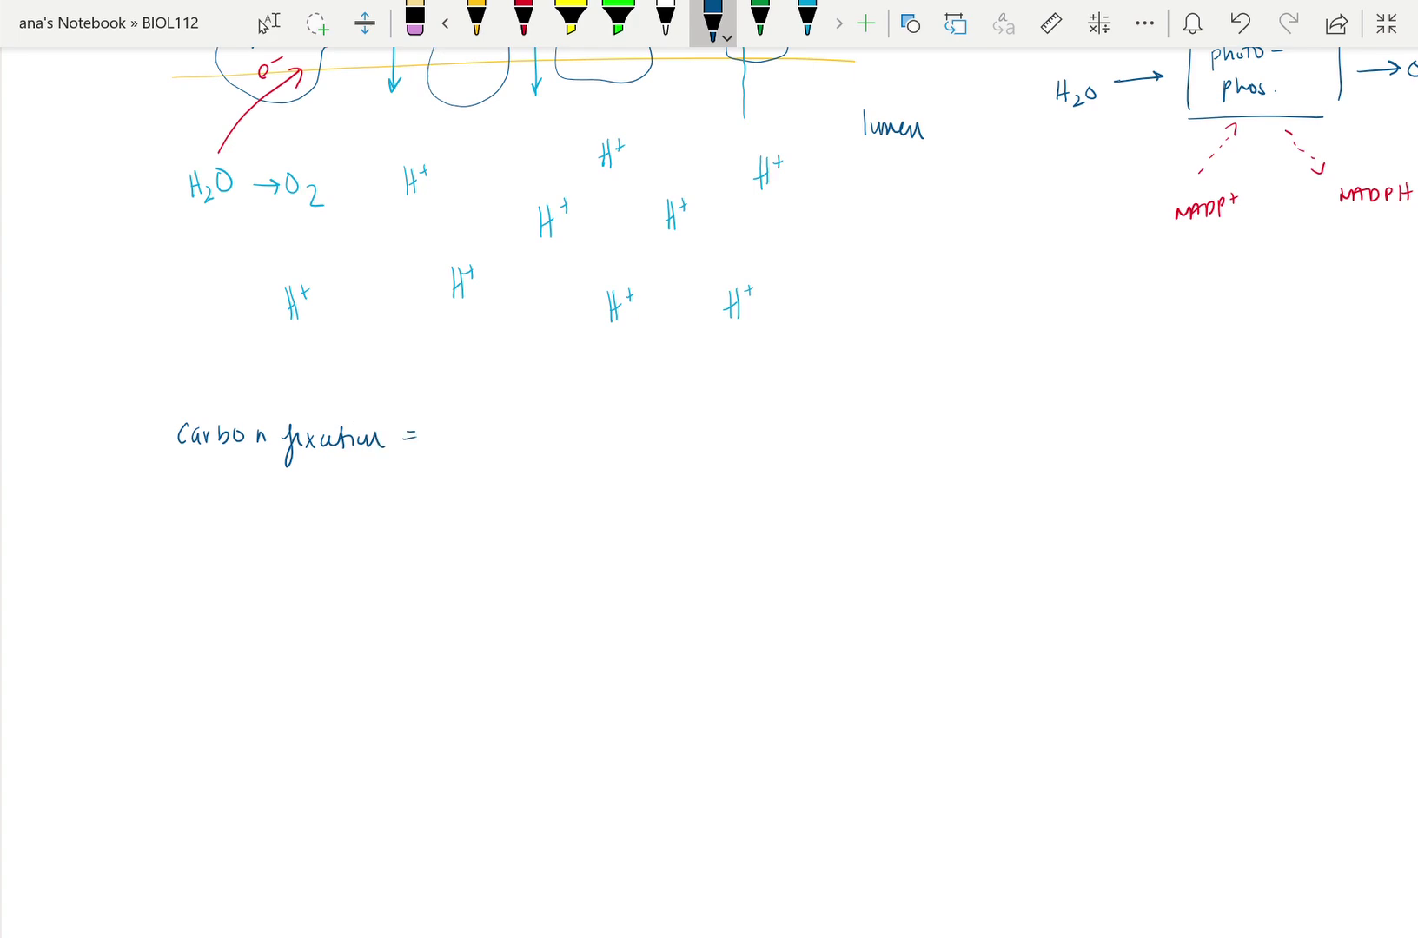
Continue with '= incorporating carbon into organic compounds' to complete the definition.
drag(447, 434, 463, 450)
drag(470, 439, 485, 445)
mouse_move(488, 442)
mouse_down()
mouse_move(491, 459)
mouse_move(518, 445)
mouse_move(596, 450)
mouse_move(596, 473)
mouse_move(651, 445)
mouse_move(719, 455)
mouse_up()
drag(722, 445, 741, 453)
drag(745, 445, 793, 445)
drag(807, 441, 797, 469)
drag(822, 444, 841, 453)
drag(844, 445, 886, 452)
drag(897, 445, 986, 452)
drag(986, 451, 1006, 452)
drag(1013, 433, 1018, 454)
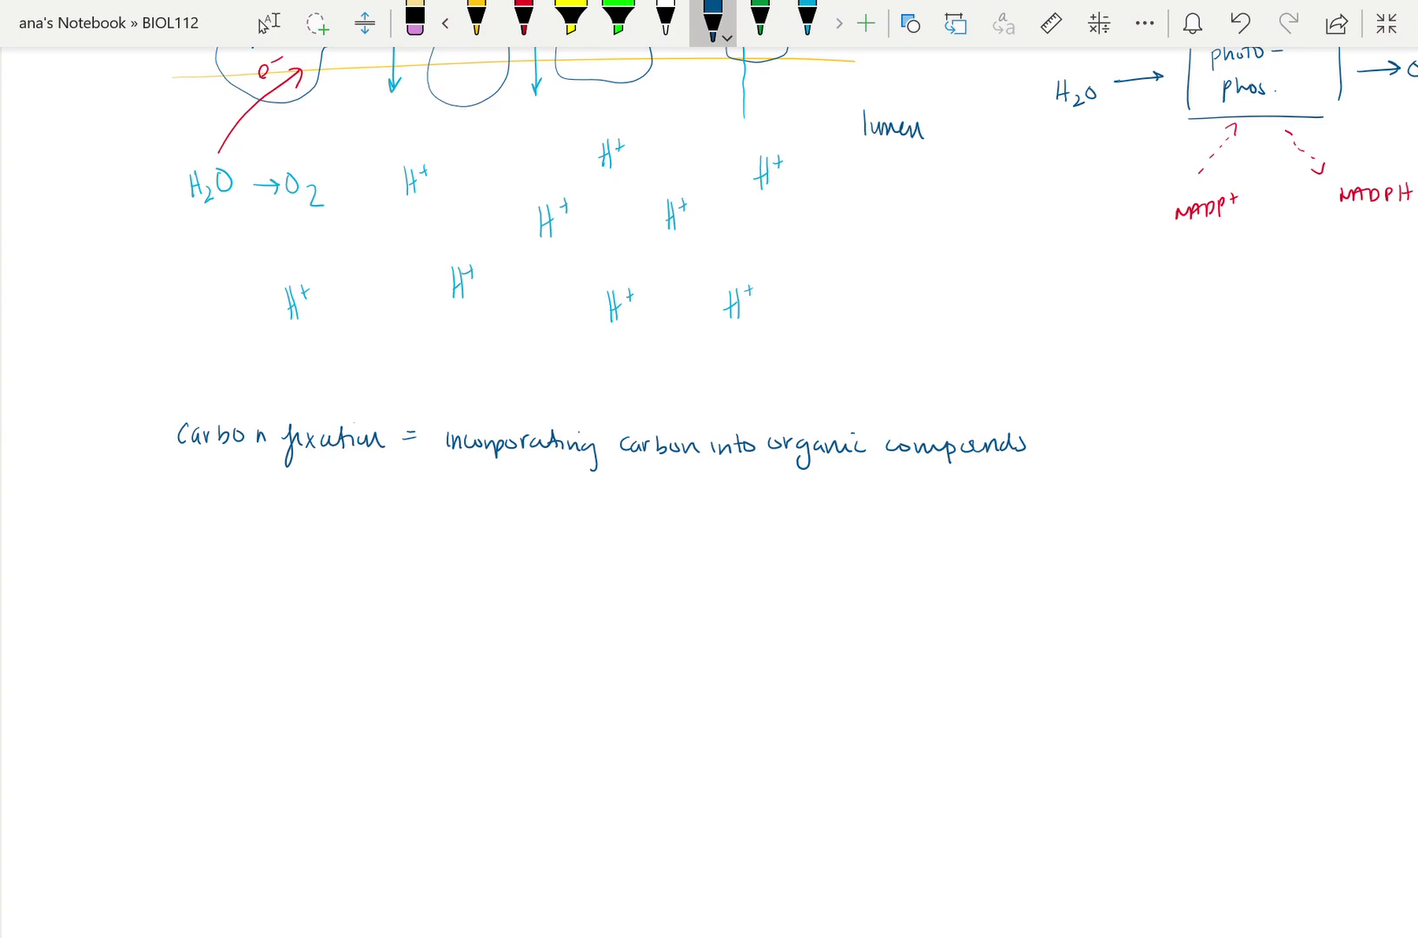
Draw a dark blue box and label it 'calvin cycle'.
scroll(695, 347, down, 2)
click(269, 22)
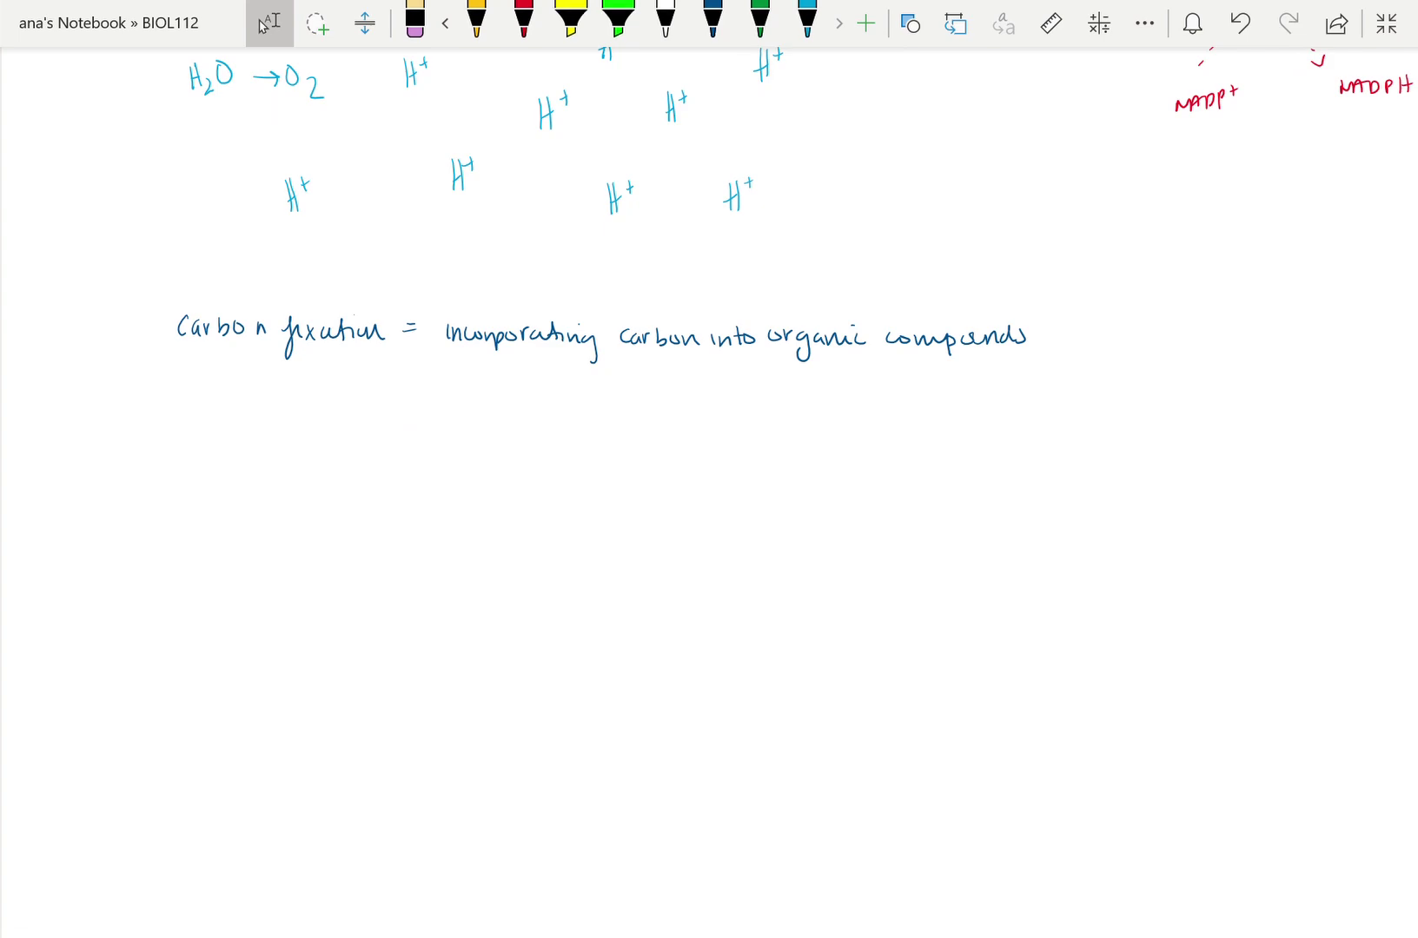
click(713, 19)
mouse_move(449, 559)
mouse_down()
mouse_move(451, 647)
mouse_move(676, 545)
mouse_move(693, 656)
mouse_up()
drag(496, 667, 664, 672)
drag(520, 582, 531, 593)
drag(535, 577, 536, 591)
mouse_move(543, 585)
mouse_down()
mouse_move(573, 593)
mouse_move(569, 650)
mouse_up()
mouse_move(589, 619)
mouse_down()
mouse_move(580, 626)
mouse_move(618, 618)
mouse_up()
Add a CO₂ input arrow on the box's left side.
drag(367, 572, 421, 573)
drag(406, 567, 408, 583)
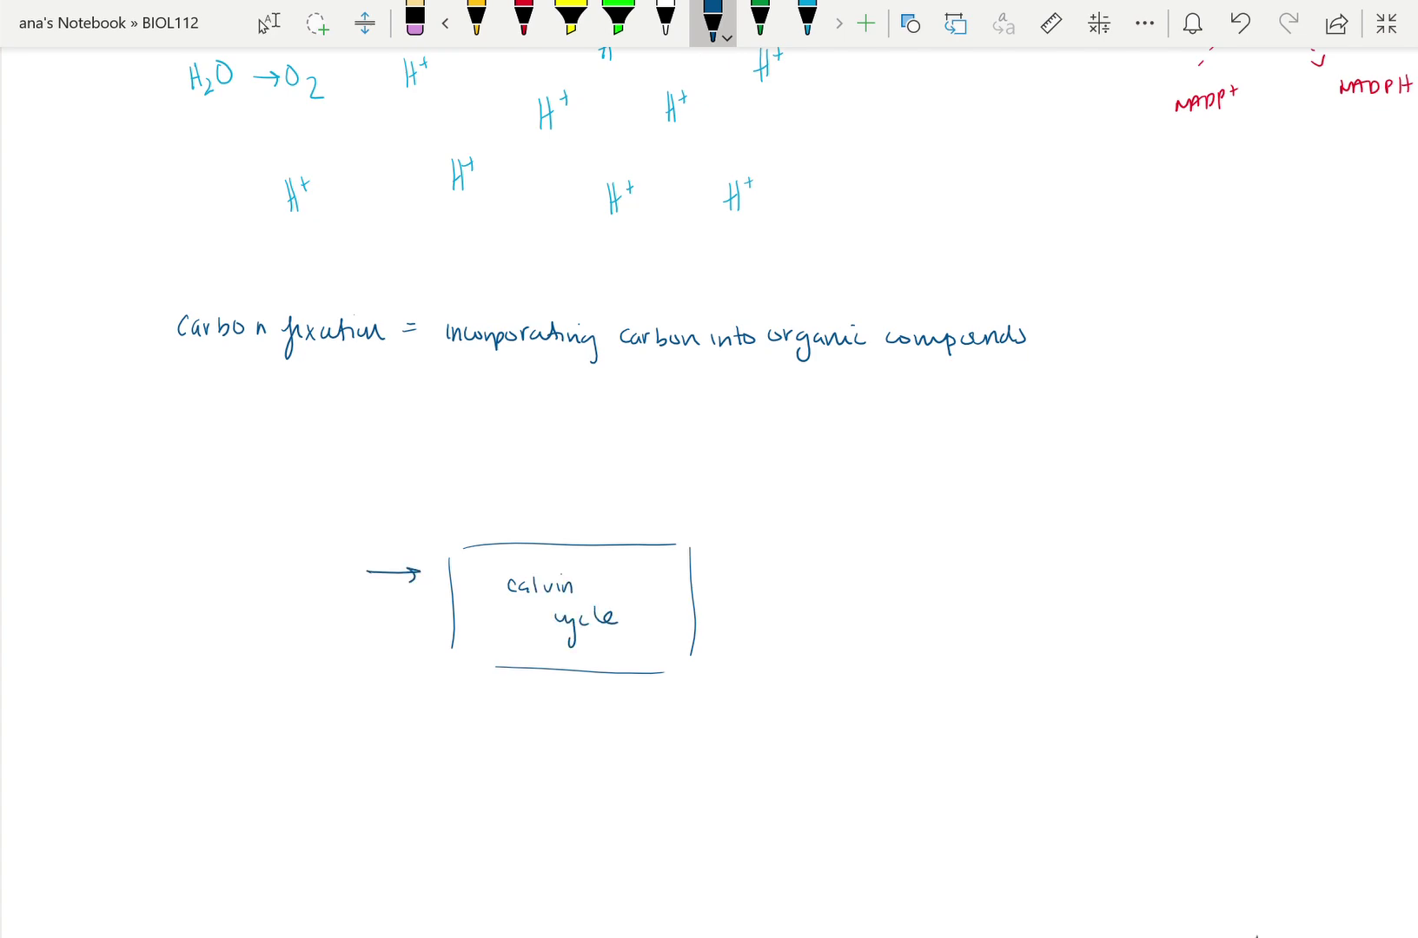
mouse_move(293, 560)
mouse_down()
mouse_move(294, 573)
mouse_move(311, 565)
mouse_up()
drag(315, 569, 331, 579)
In red, draw dashed top arrows with ATP going in and ADP coming out.
click(523, 18)
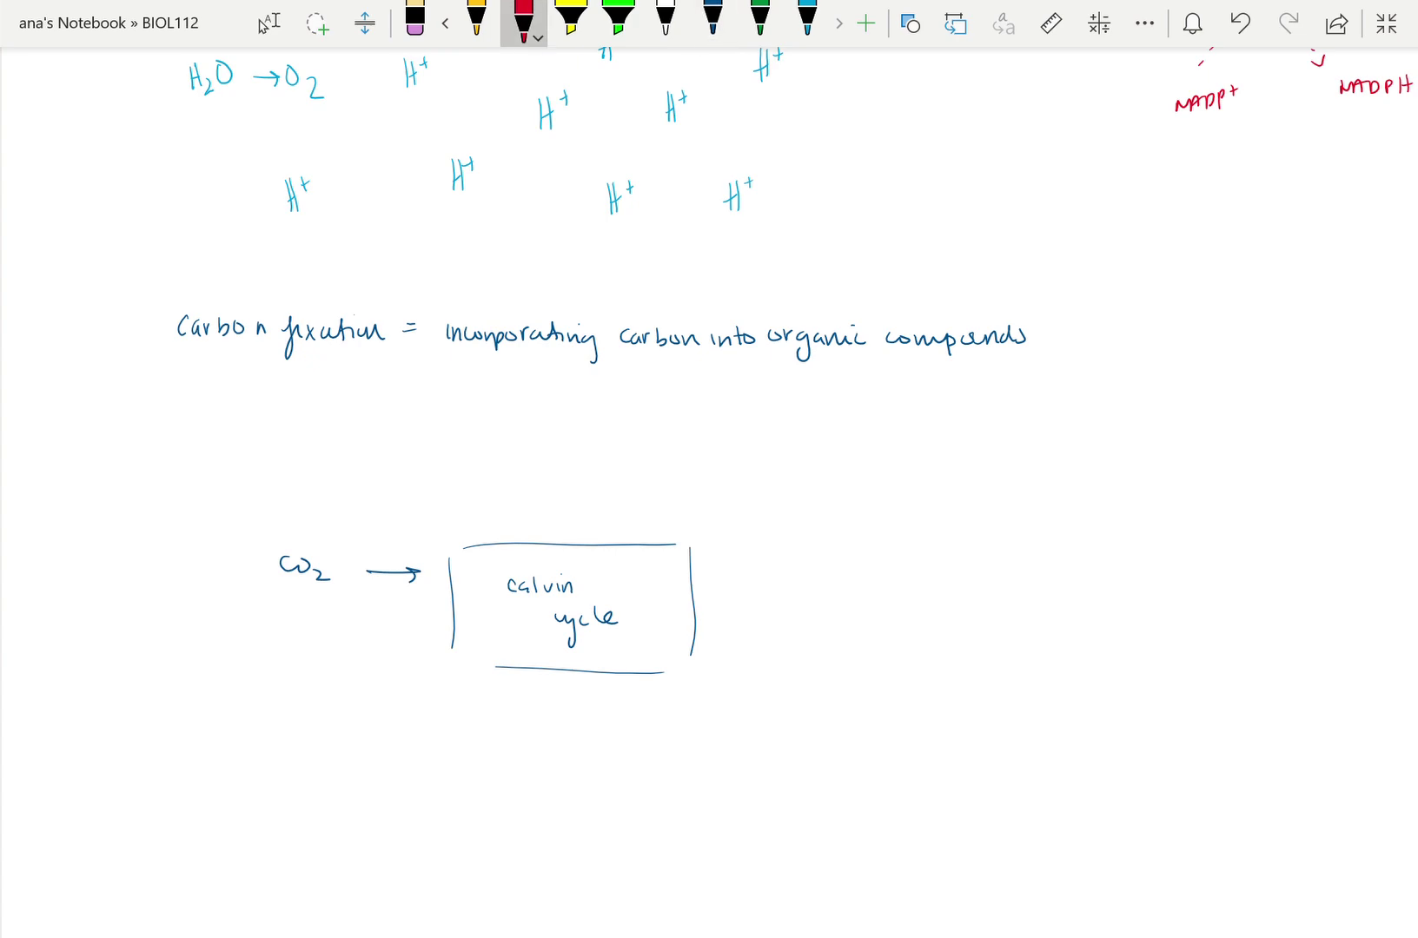
drag(502, 473, 520, 513)
drag(523, 517, 532, 536)
drag(532, 536, 539, 526)
drag(471, 457, 497, 433)
drag(486, 436, 488, 454)
mouse_move(497, 452)
mouse_down()
mouse_move(497, 430)
mouse_move(499, 441)
mouse_up()
mouse_move(632, 456)
mouse_down()
mouse_move(645, 470)
mouse_move(673, 423)
mouse_move(679, 440)
mouse_up()
drag(666, 434, 678, 432)
mouse_move(684, 440)
mouse_down()
mouse_move(686, 423)
mouse_move(689, 440)
mouse_up()
mouse_move(699, 440)
mouse_down()
mouse_move(700, 418)
mouse_move(703, 429)
mouse_up()
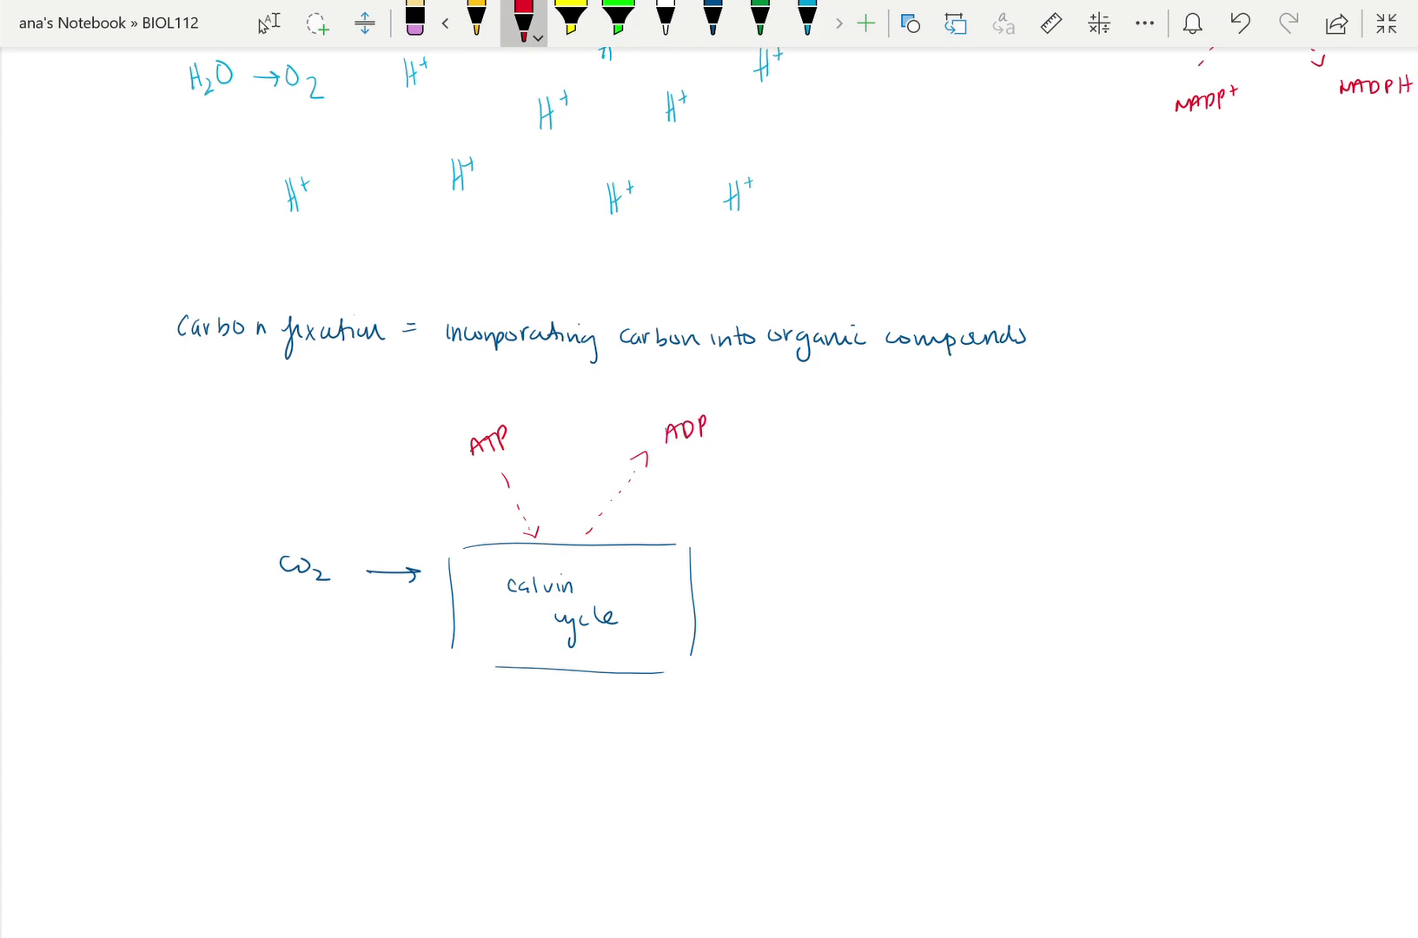
Add the lower-left dashed arrow labelled NADPH going into the box.
drag(506, 695, 519, 704)
mouse_move(390, 796)
mouse_down()
mouse_move(391, 779)
mouse_move(410, 779)
mouse_up()
drag(411, 793, 423, 786)
drag(429, 794, 429, 779)
mouse_move(430, 779)
mouse_down()
mouse_move(431, 794)
mouse_move(444, 777)
mouse_up()
drag(444, 776, 458, 775)
drag(459, 784, 472, 782)
drag(472, 768, 474, 791)
Draw a dashed arrow out of the bottom right labelled NADP⁺.
drag(620, 689, 653, 726)
drag(646, 730, 711, 752)
mouse_move(711, 768)
mouse_down()
mouse_move(721, 750)
mouse_move(730, 768)
mouse_up()
drag(716, 761, 735, 752)
drag(734, 752, 753, 765)
mouse_move(773, 745)
mouse_down()
mouse_move(772, 762)
mouse_move(780, 752)
mouse_up()
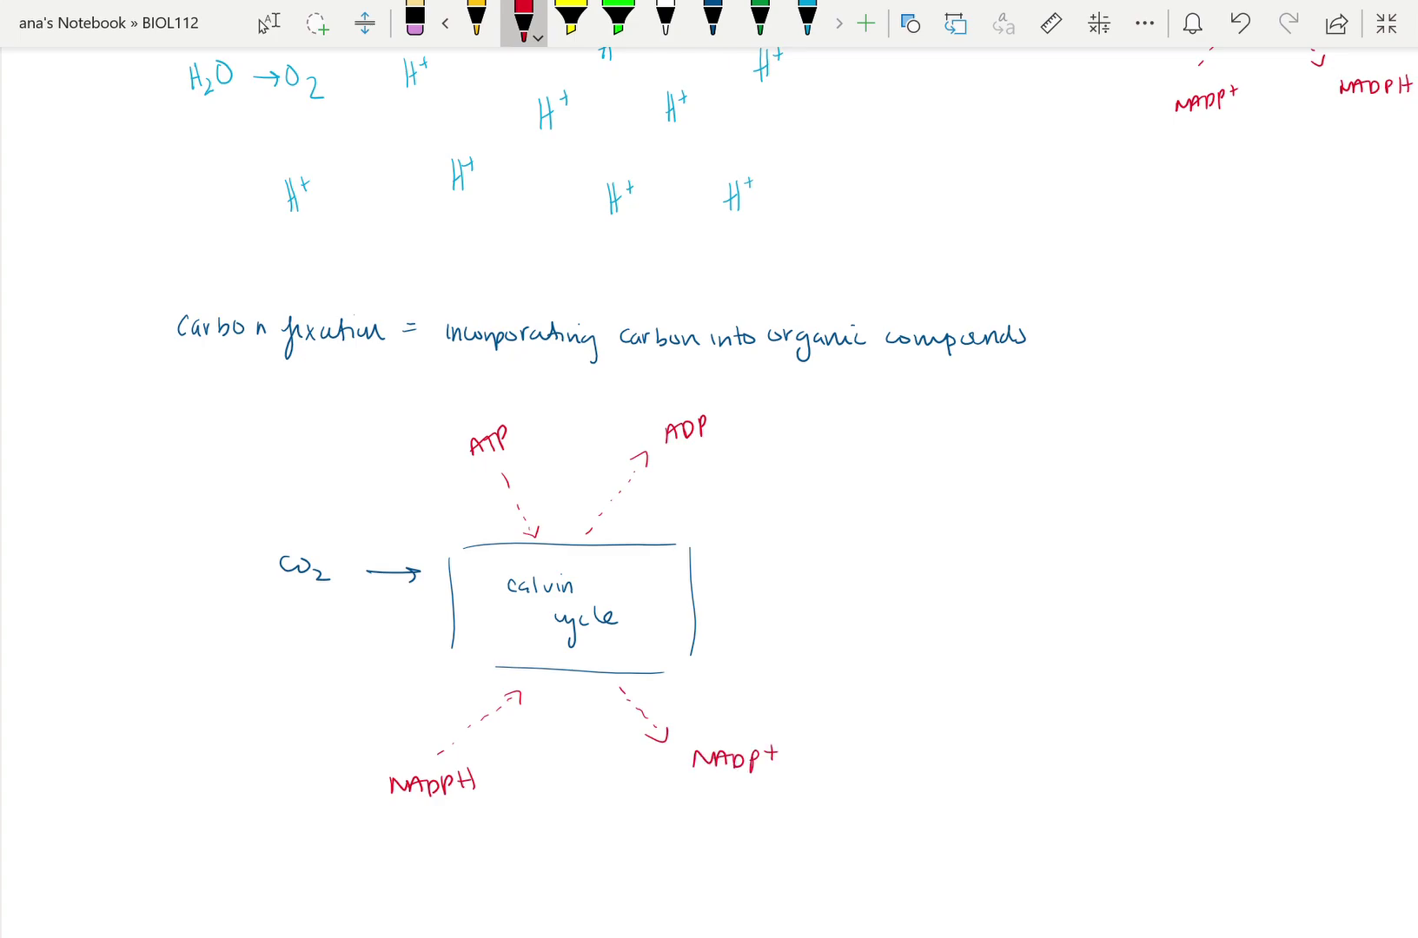
In dark blue, add an output arrow to 'carbohydrates (glucose)' on the right.
click(713, 22)
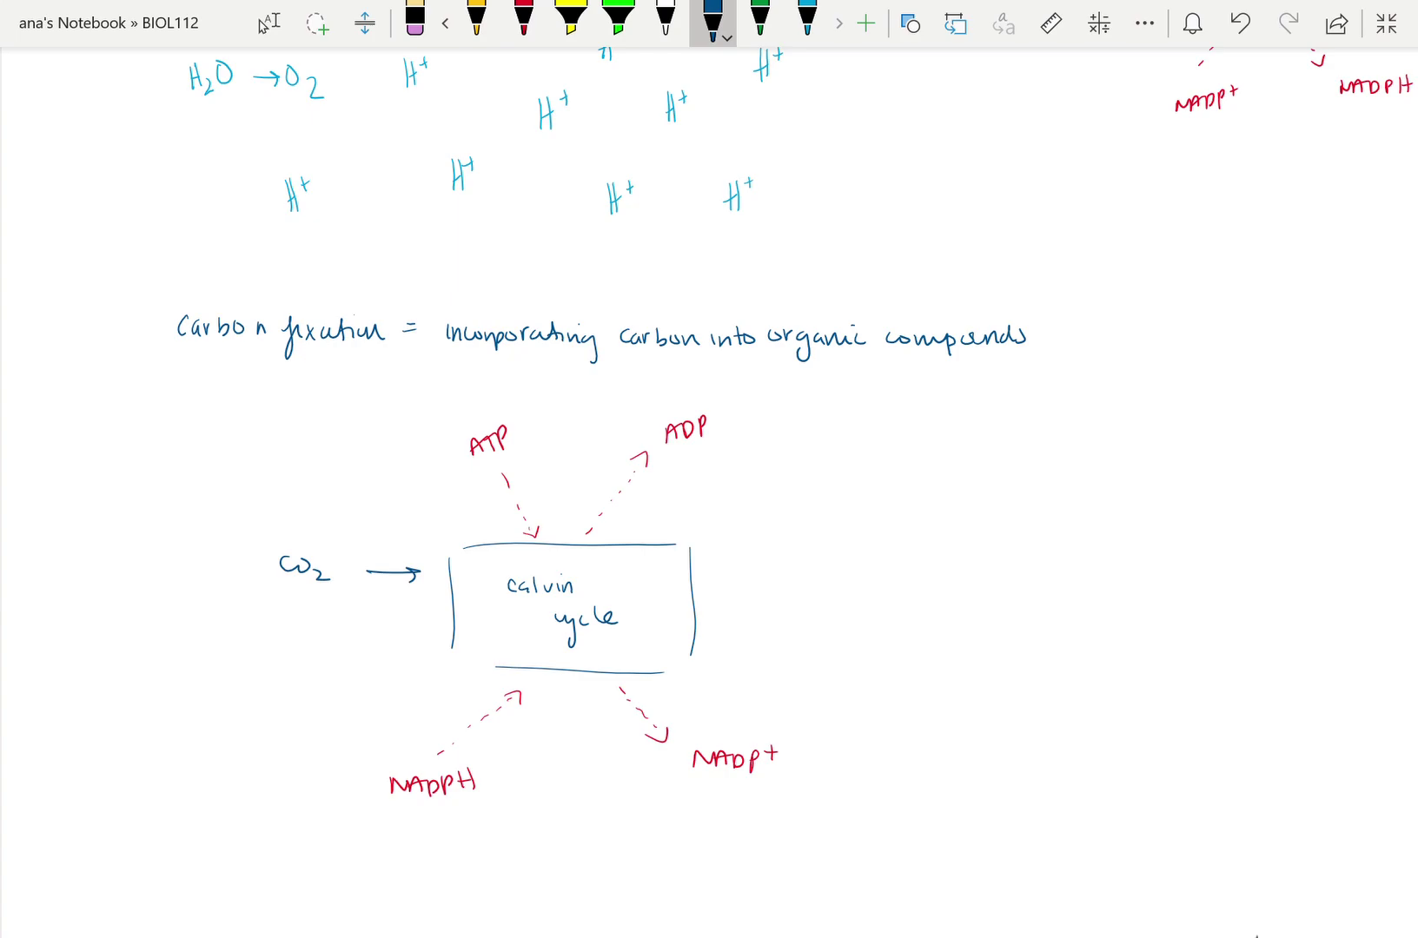
drag(729, 597, 767, 596)
mouse_move(751, 590)
mouse_down()
mouse_move(753, 603)
mouse_move(814, 610)
mouse_up()
mouse_move(816, 610)
mouse_down()
mouse_move(851, 599)
mouse_move(880, 611)
mouse_move(878, 627)
mouse_up()
drag(893, 601, 897, 612)
mouse_move(901, 613)
mouse_down()
mouse_move(907, 599)
mouse_move(922, 613)
mouse_up()
drag(930, 594, 931, 611)
drag(924, 601, 942, 608)
mouse_move(953, 600)
mouse_down()
mouse_move(946, 612)
mouse_move(978, 617)
mouse_up()
mouse_move(995, 605)
mouse_down()
mouse_move(991, 629)
mouse_move(1003, 612)
mouse_up()
drag(1005, 606, 1018, 615)
drag(1029, 608, 1050, 616)
mouse_move(1052, 611)
mouse_down()
mouse_move(1065, 608)
mouse_move(1061, 631)
mouse_up()
Add a second input arrow labelled H₂O below CO₂.
drag(386, 630, 412, 630)
drag(404, 623, 403, 636)
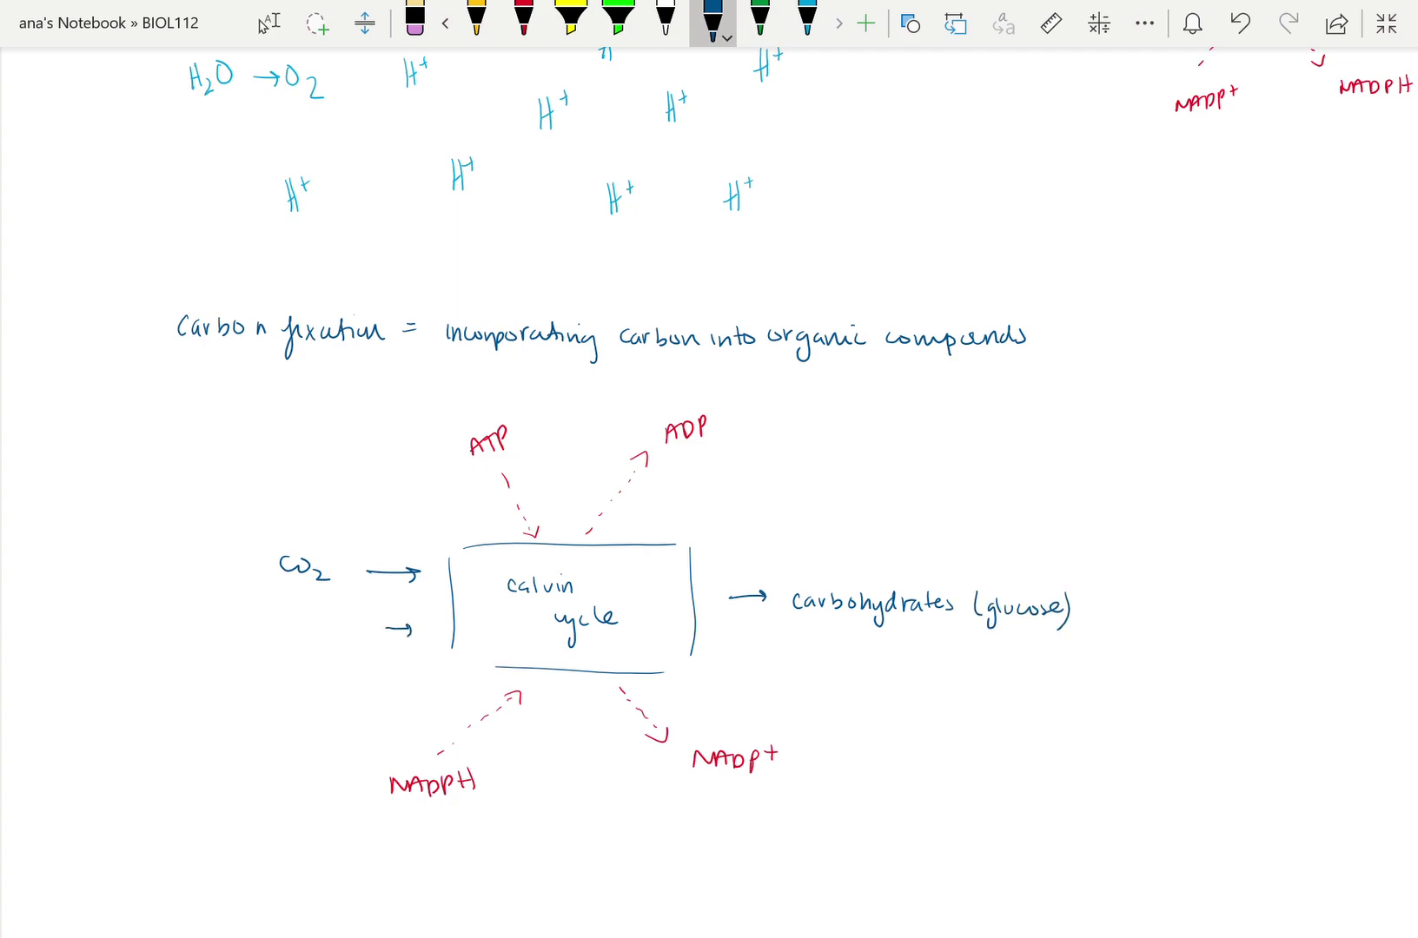
drag(308, 624, 320, 645)
drag(310, 634, 323, 632)
drag(328, 637, 341, 647)
drag(346, 624, 344, 626)
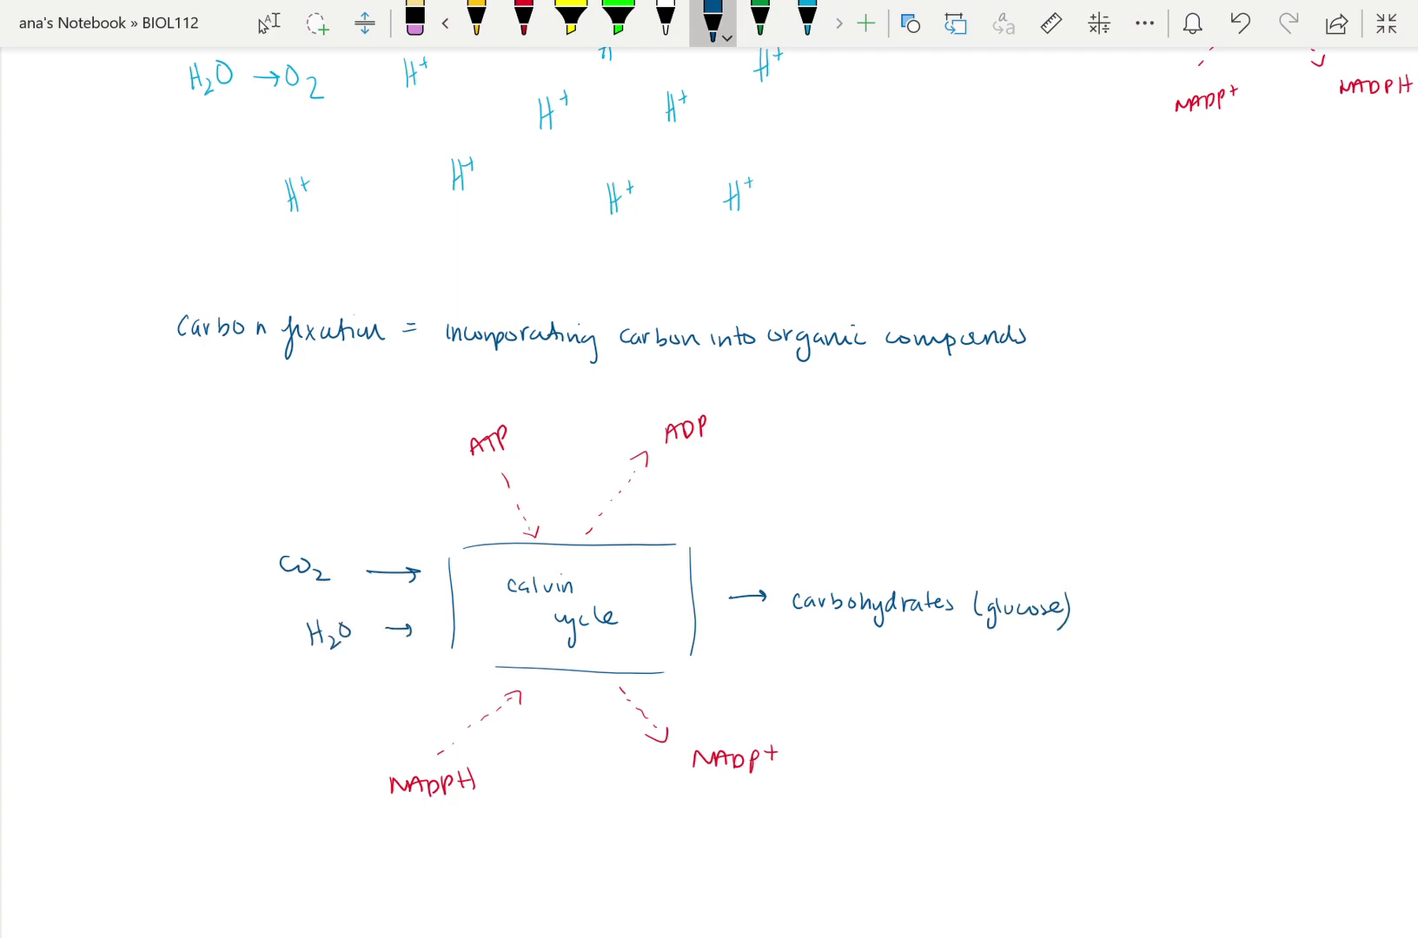
Leave inking and pan the page so the whole diagram and both boxes are visible.
click(269, 22)
scroll(1070, 525, down, 2)
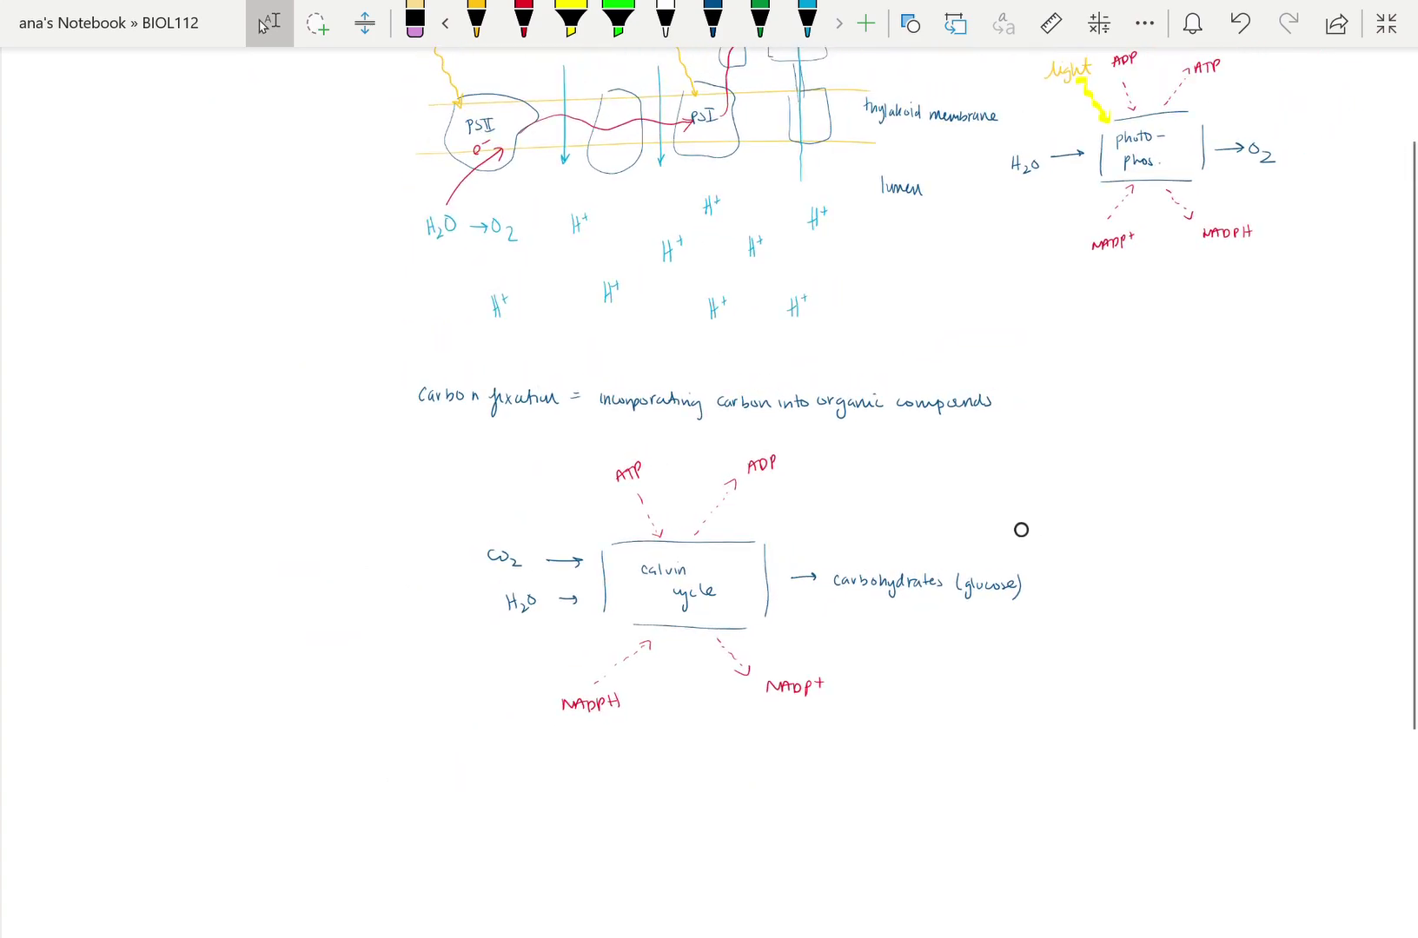
drag(1021, 530, 723, 678)
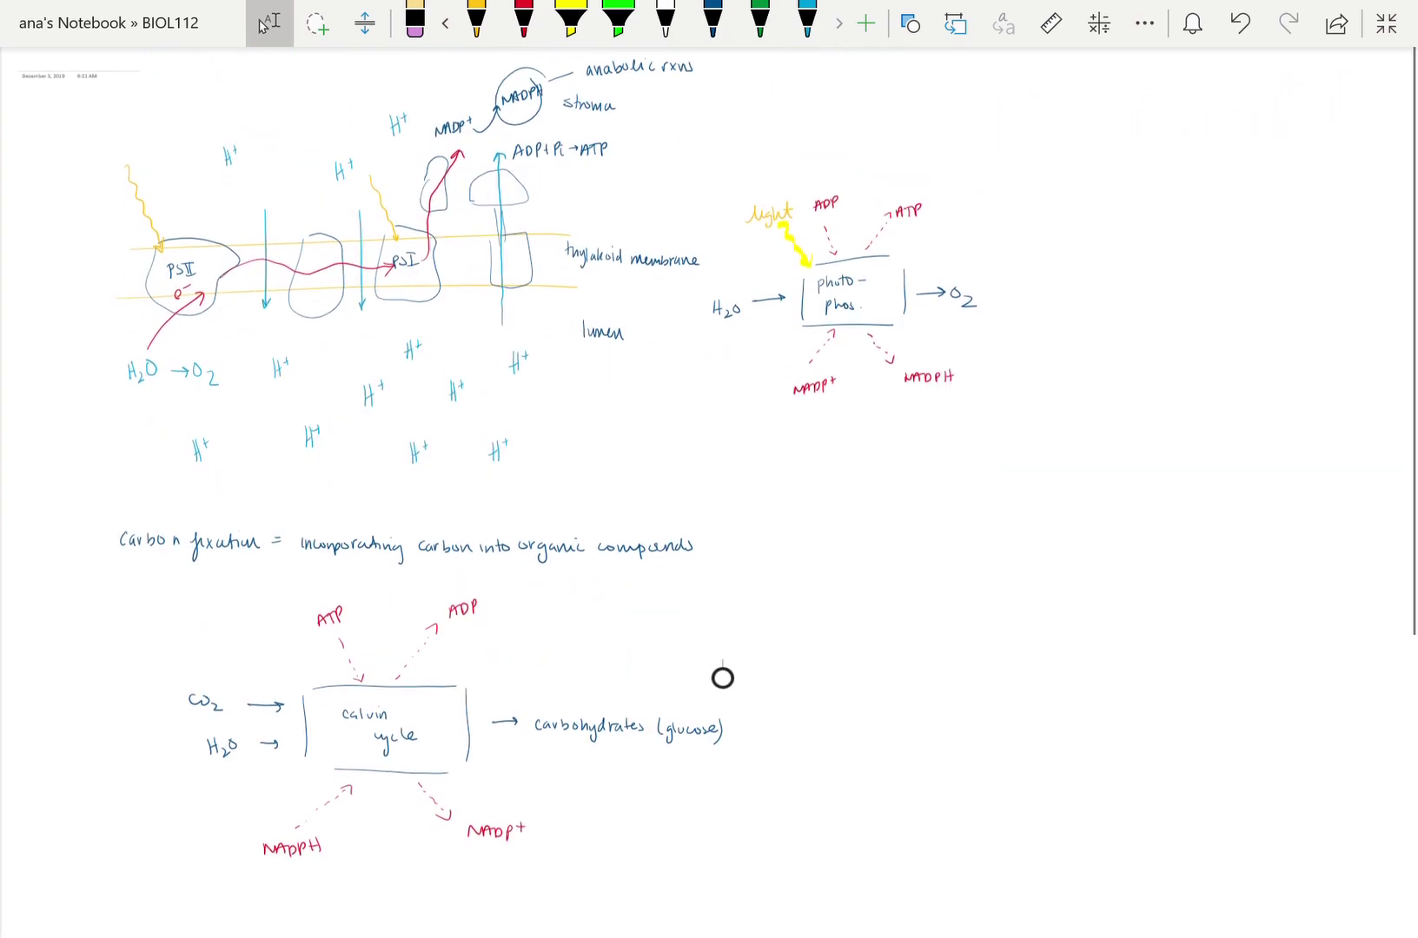